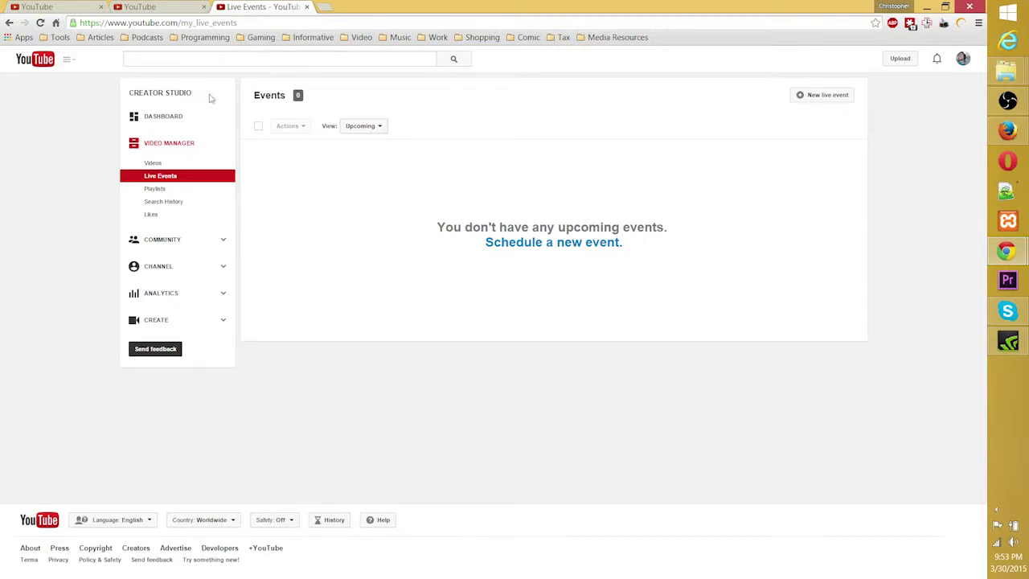
# - Clear a stray text highlight and glance through the account and channel list
pyautogui.moveTo(200, 97); pyautogui.dragTo(127, 101)
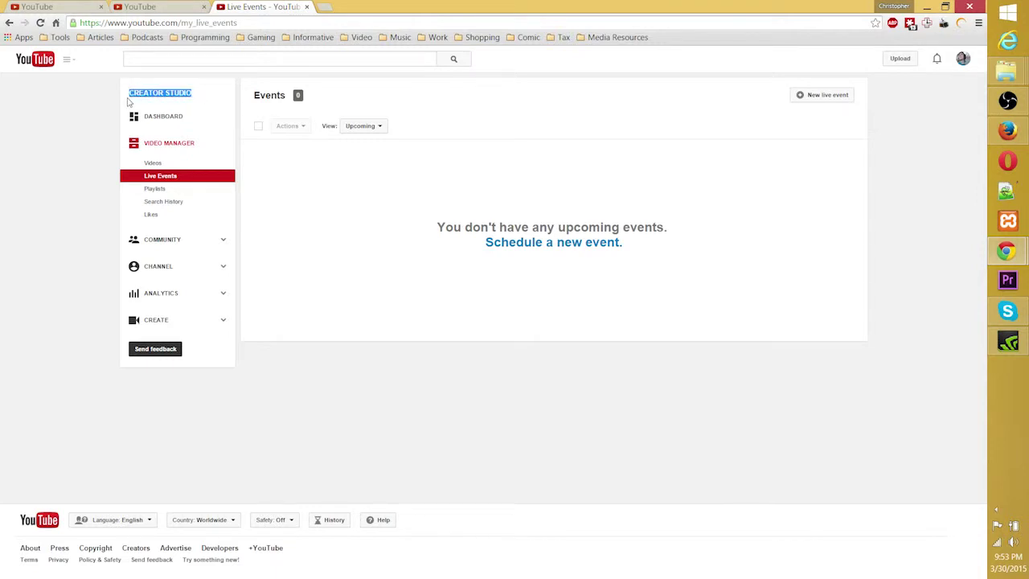
pyautogui.click(130, 95)
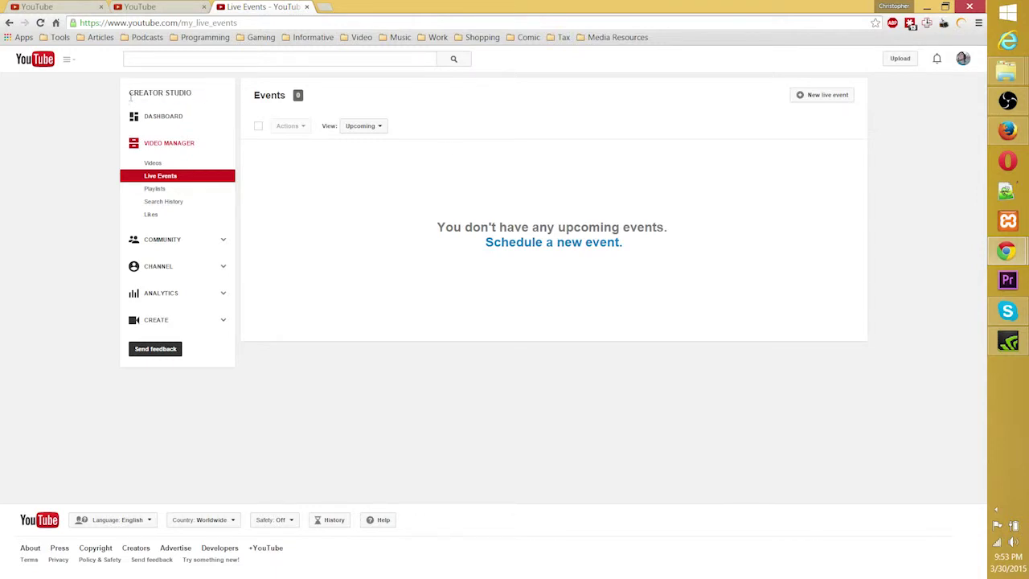
pyautogui.click(963, 61)
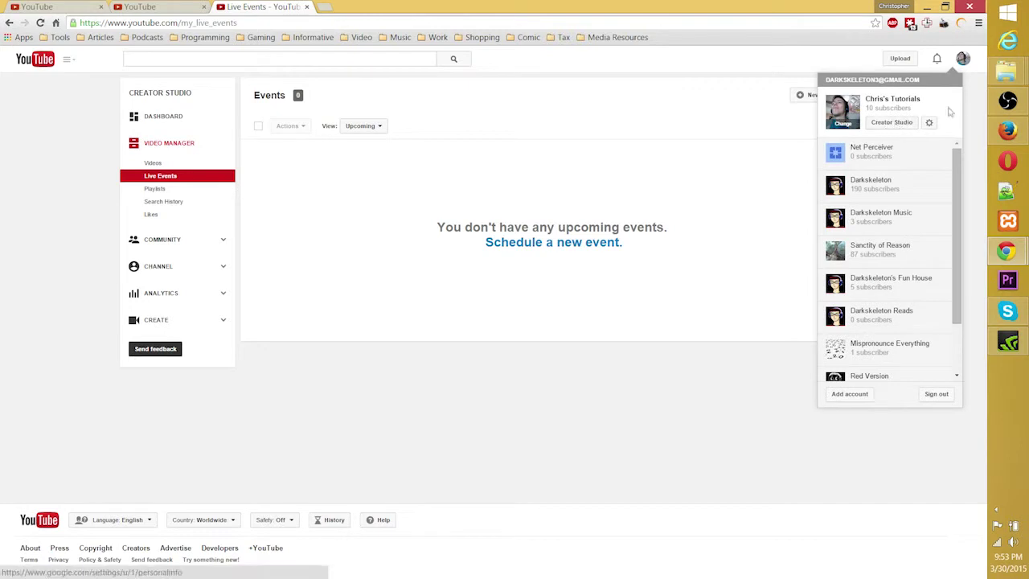
pyautogui.click(982, 96)
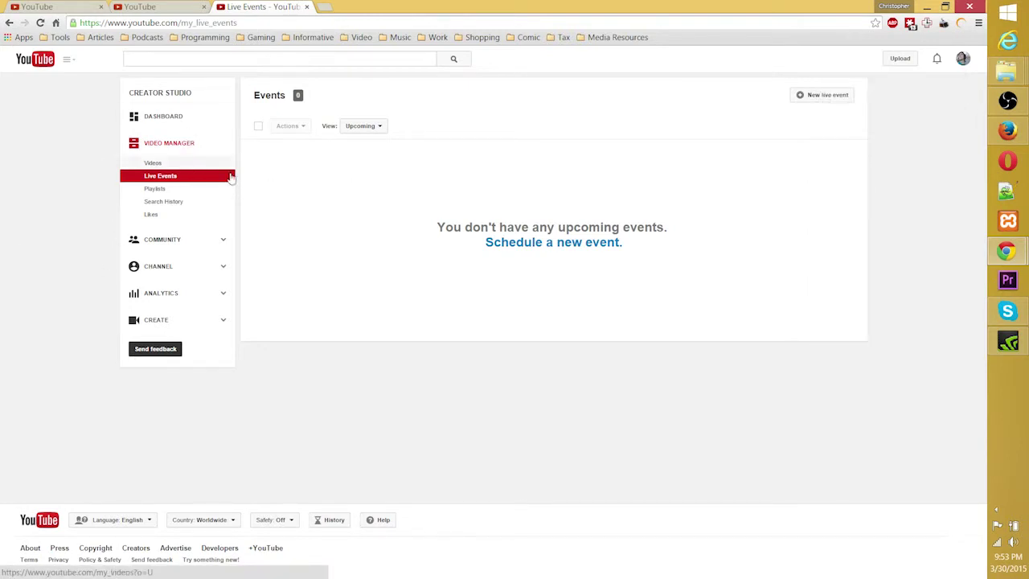
# - Start a new live event titled 'Test' with Private visibility
pyautogui.click(609, 248)
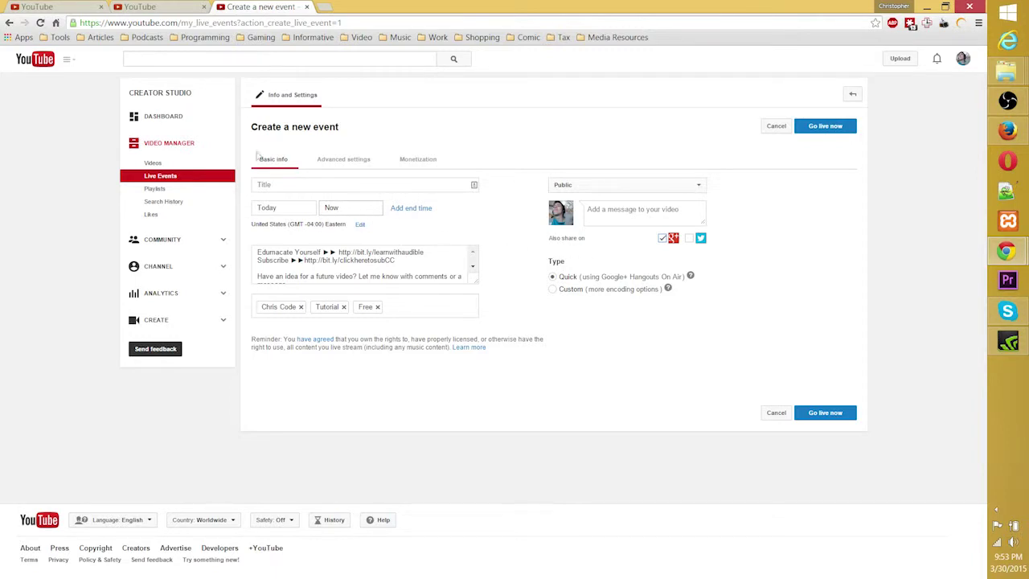
pyautogui.click(289, 189)
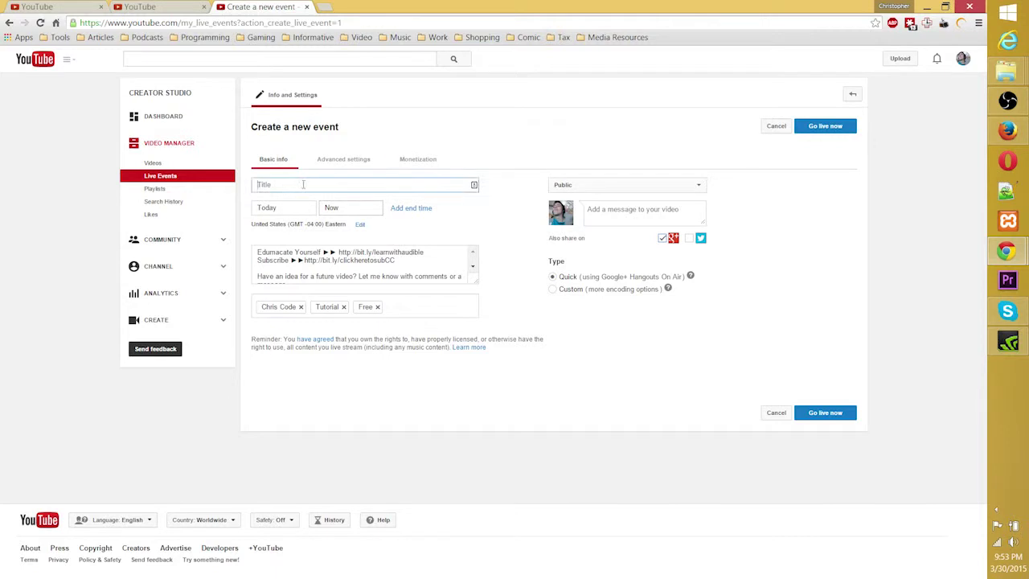
pyautogui.write('Test')
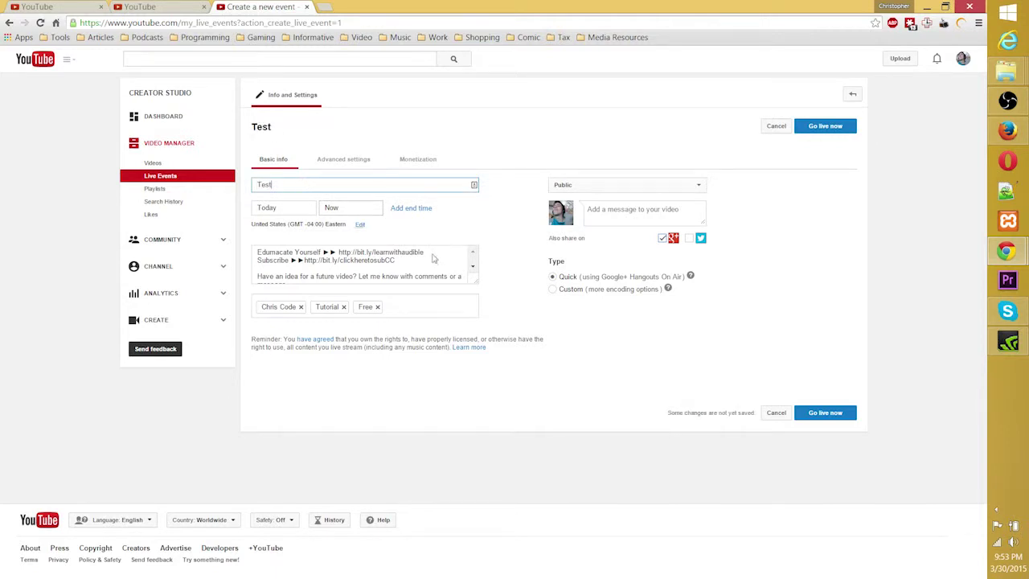
pyautogui.click(649, 190)
pyautogui.click(642, 218)
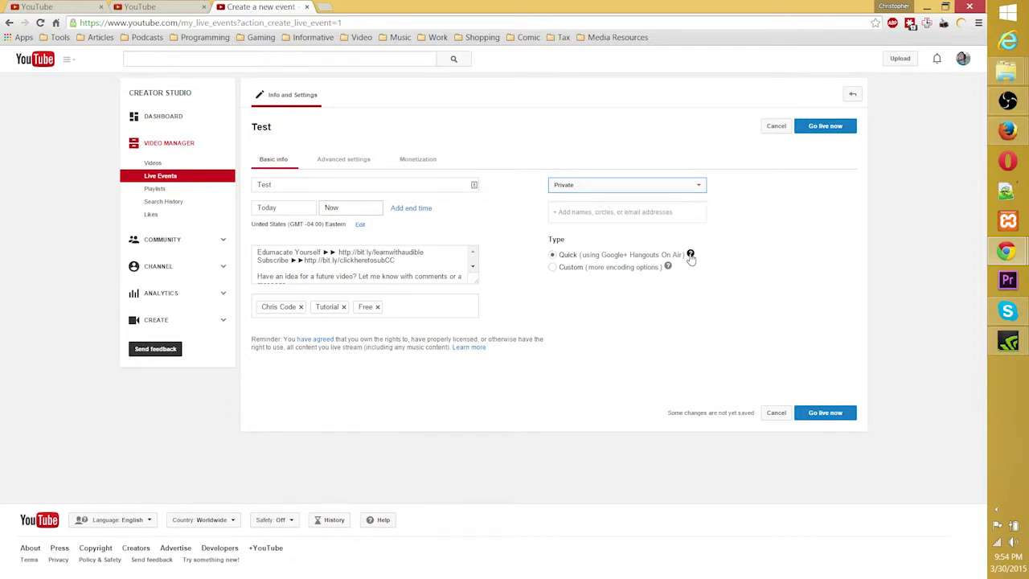
# - Make the event Custom type with a 10:00 PM start and show its advanced settings
pyautogui.click(552, 269)
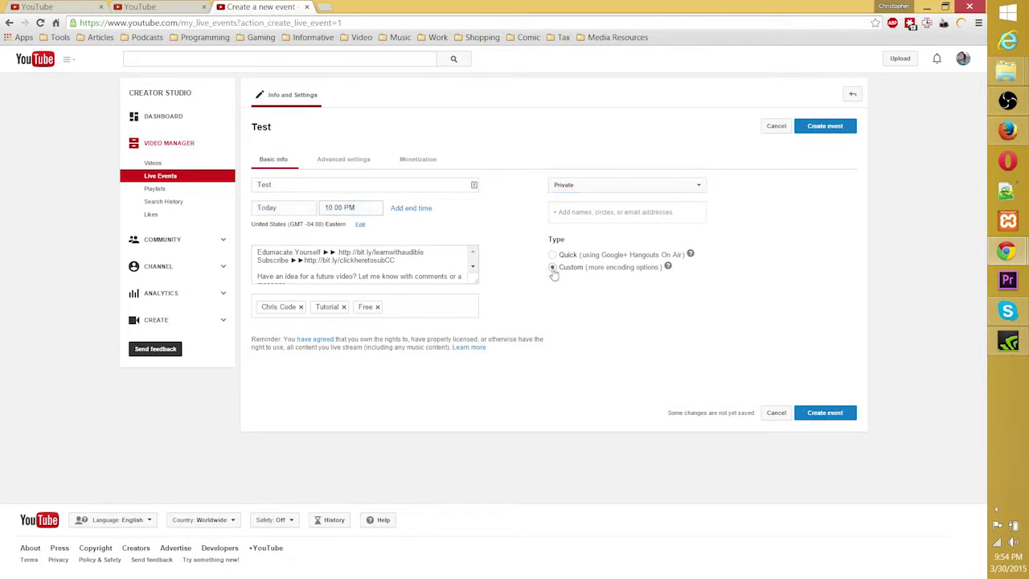
pyautogui.click(377, 208)
pyautogui.scroll(-10, 364, 310)
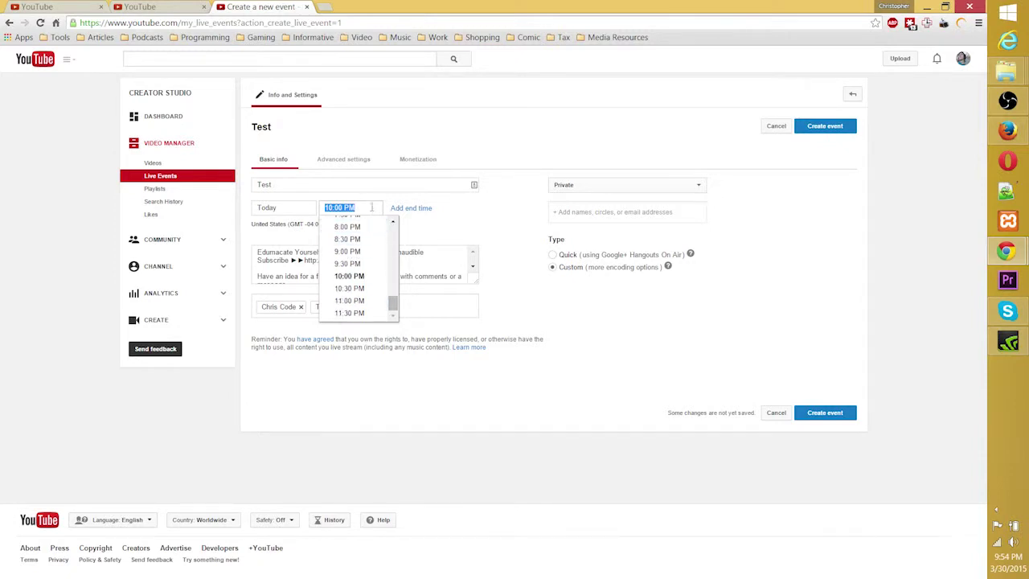
pyautogui.click(454, 215)
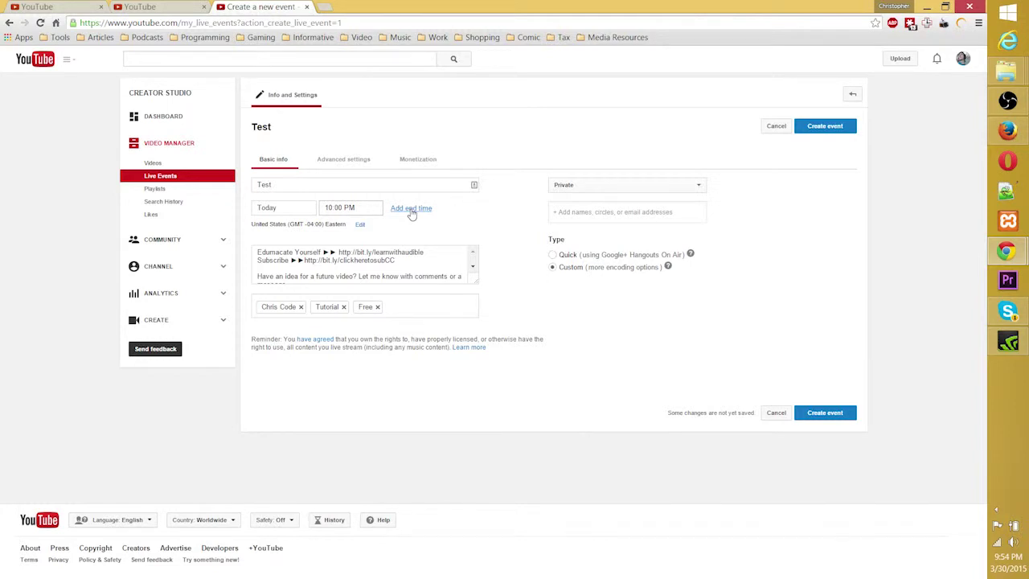
pyautogui.click(343, 160)
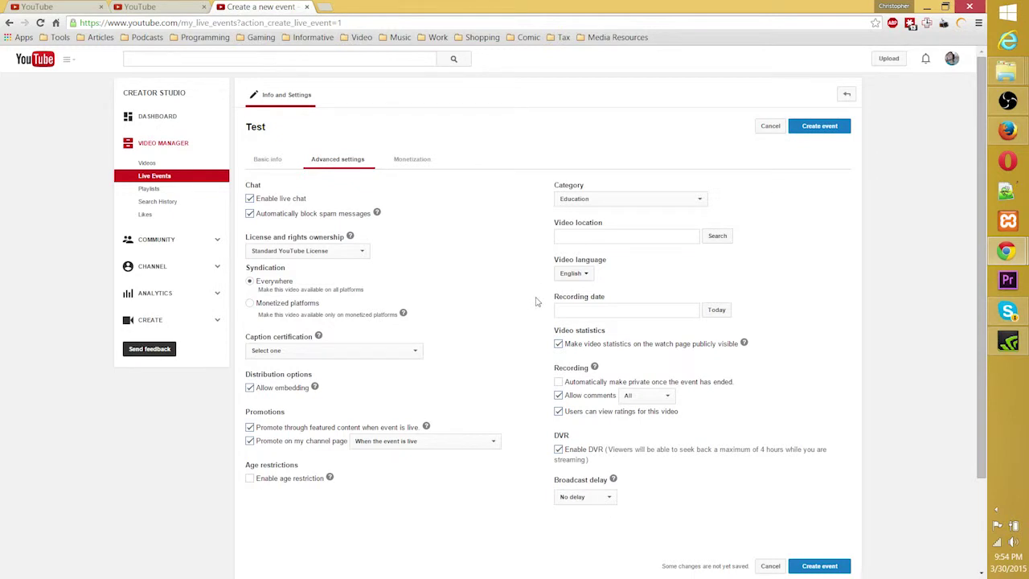
# - Review the advanced settings, check the DVR option, and show the Monetization options
pyautogui.scroll(-3, 537, 301)
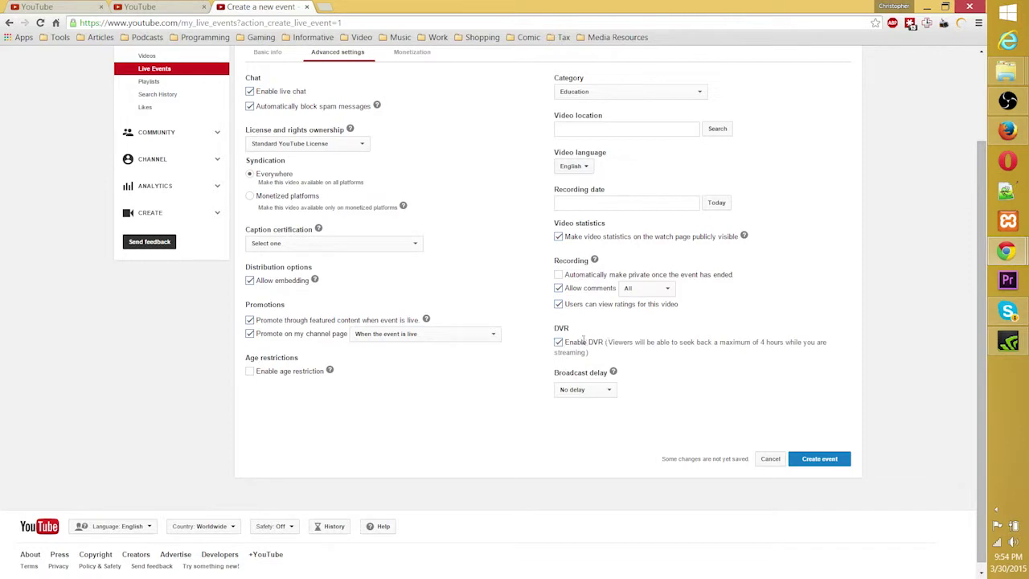
pyautogui.moveTo(584, 339); pyautogui.dragTo(609, 342)
pyautogui.click(610, 342)
pyautogui.scroll(1, 511, 262)
pyautogui.click(406, 106)
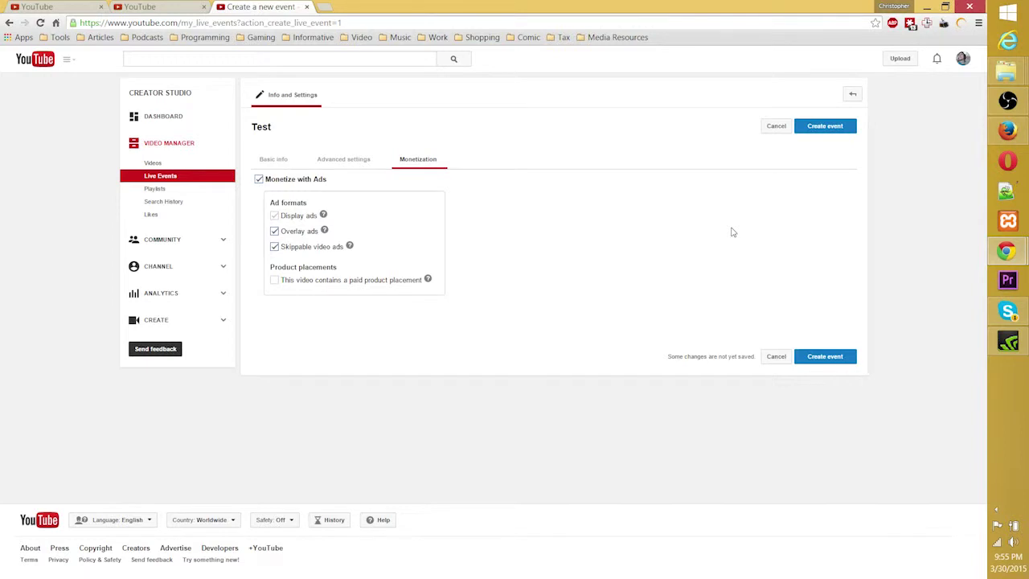
# - Return to Basic info and create the Test event
pyautogui.click(274, 160)
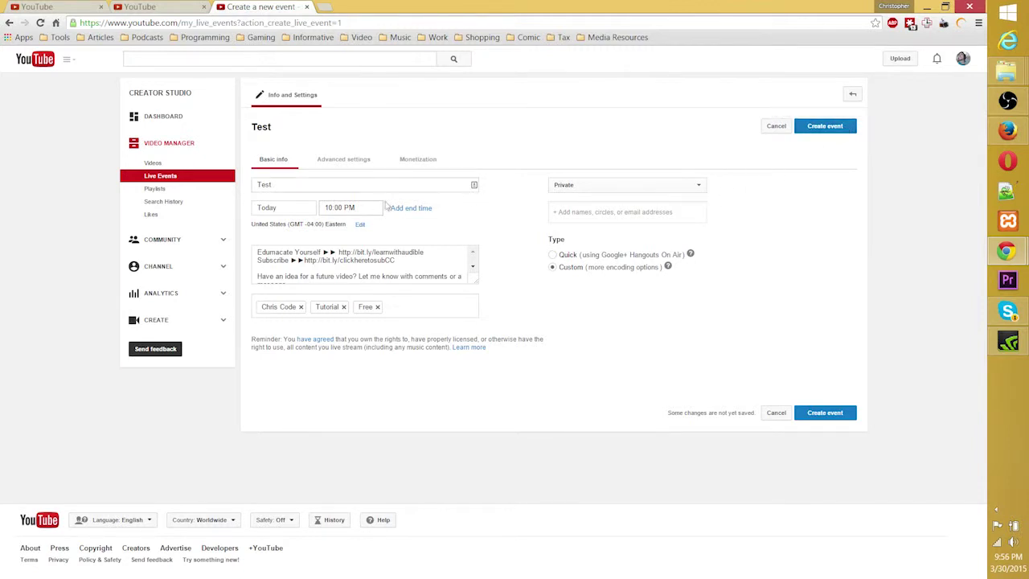
pyautogui.click(824, 131)
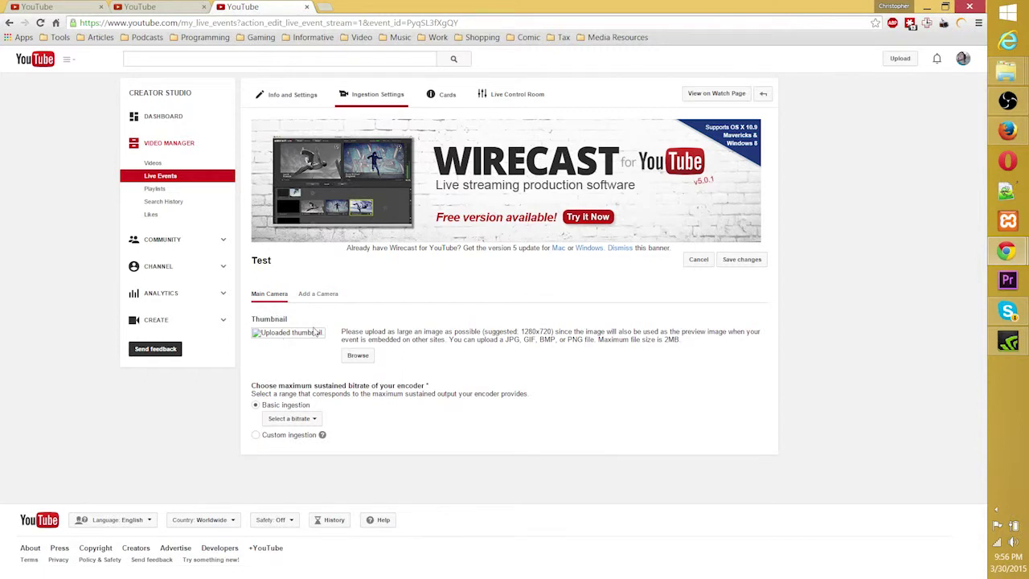
# - Select Custom ingestion for the Test event and bring up the stream choices list
pyautogui.moveTo(315, 332); pyautogui.dragTo(330, 336)
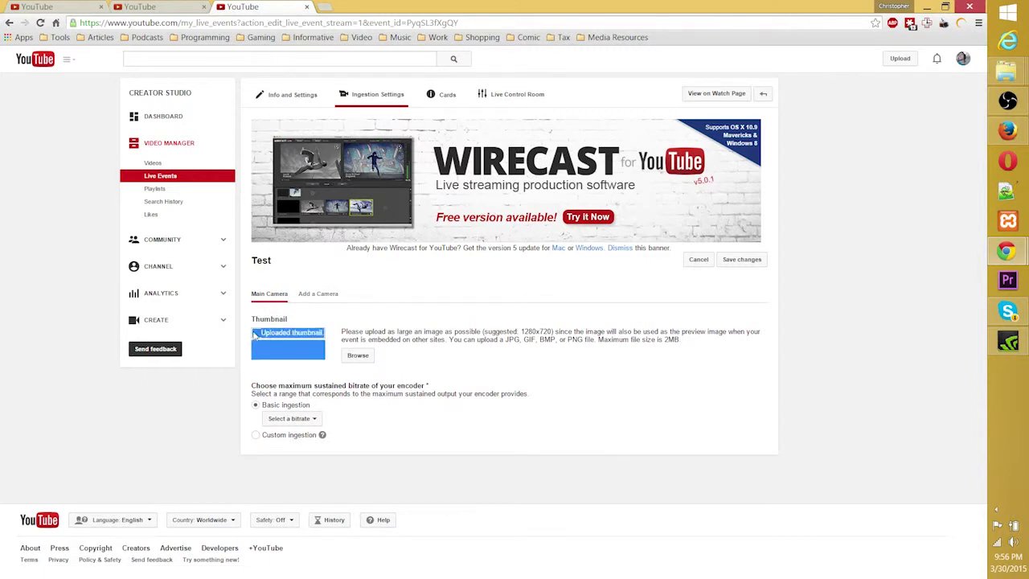
pyautogui.click(280, 356)
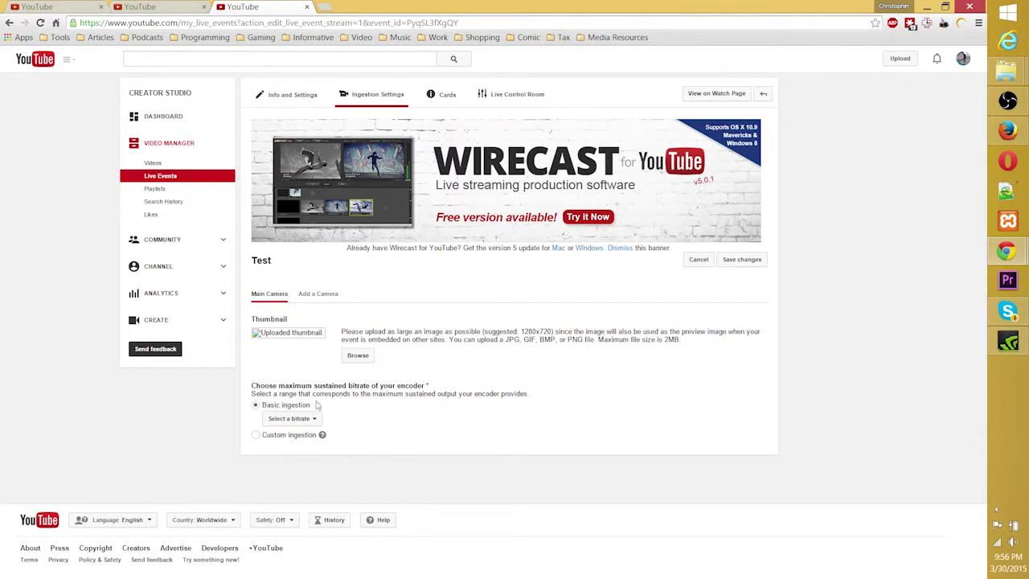
pyautogui.click(254, 436)
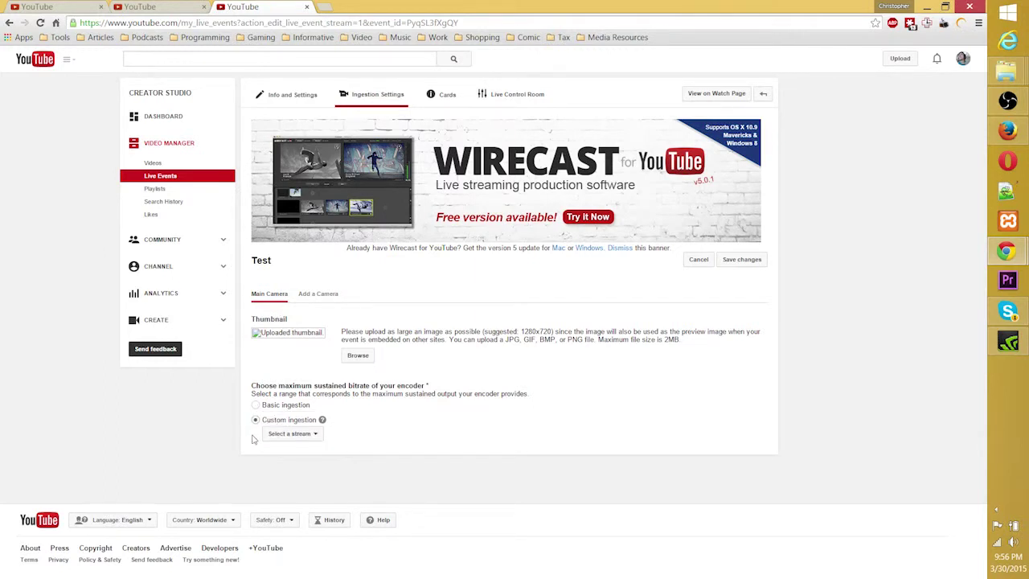
pyautogui.click(280, 434)
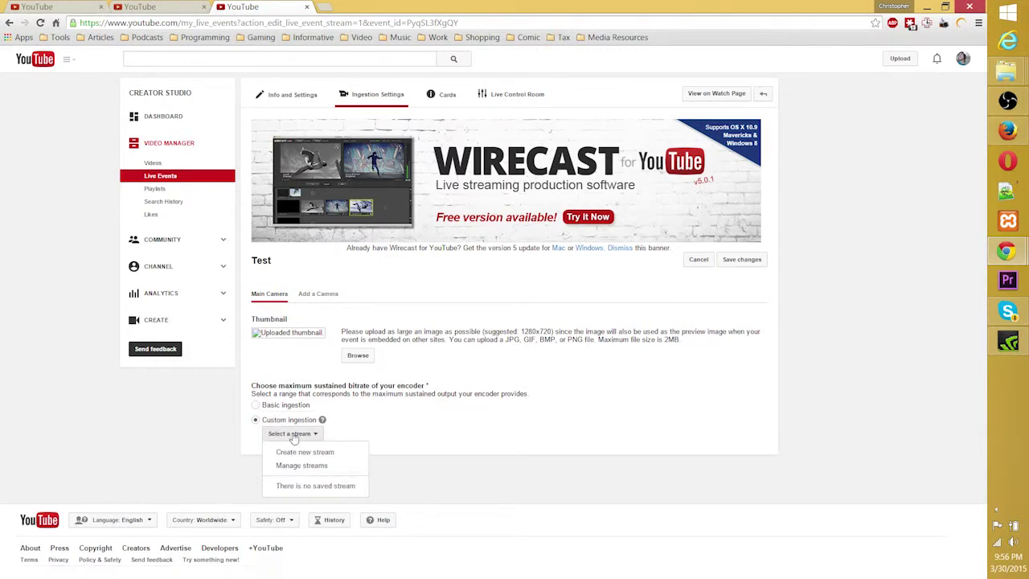
pyautogui.click(339, 432)
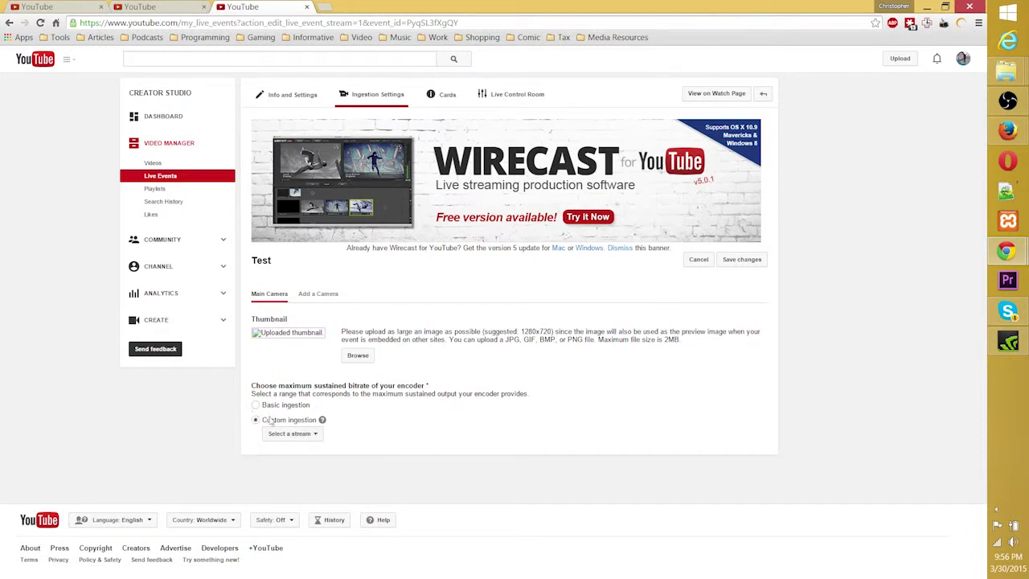
pyautogui.click(292, 434)
# - Begin a new stream named 'OBS', leaving the bitrate range unchanged
pyautogui.click(314, 455)
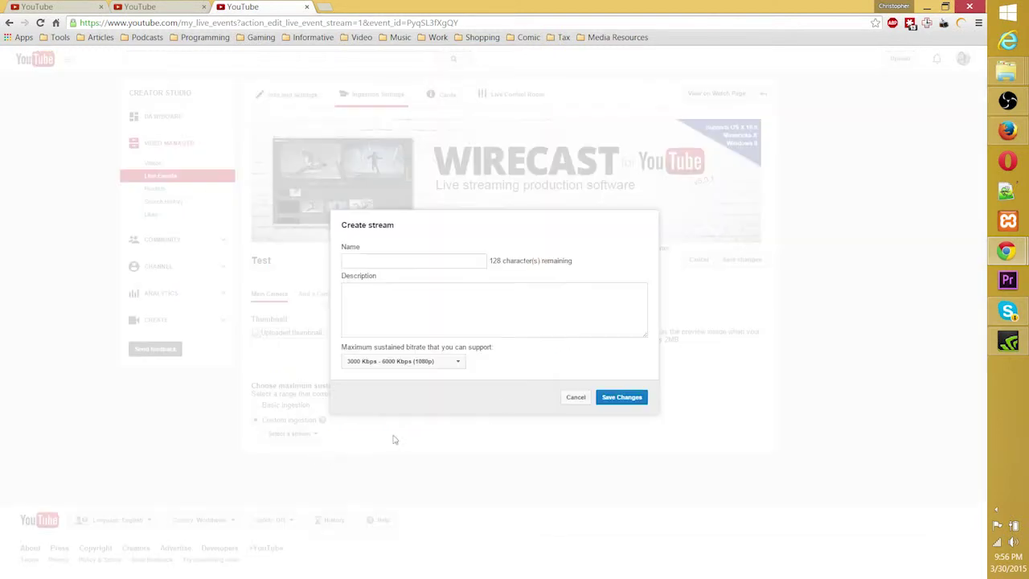
pyautogui.click(434, 261)
pyautogui.write('OBS')
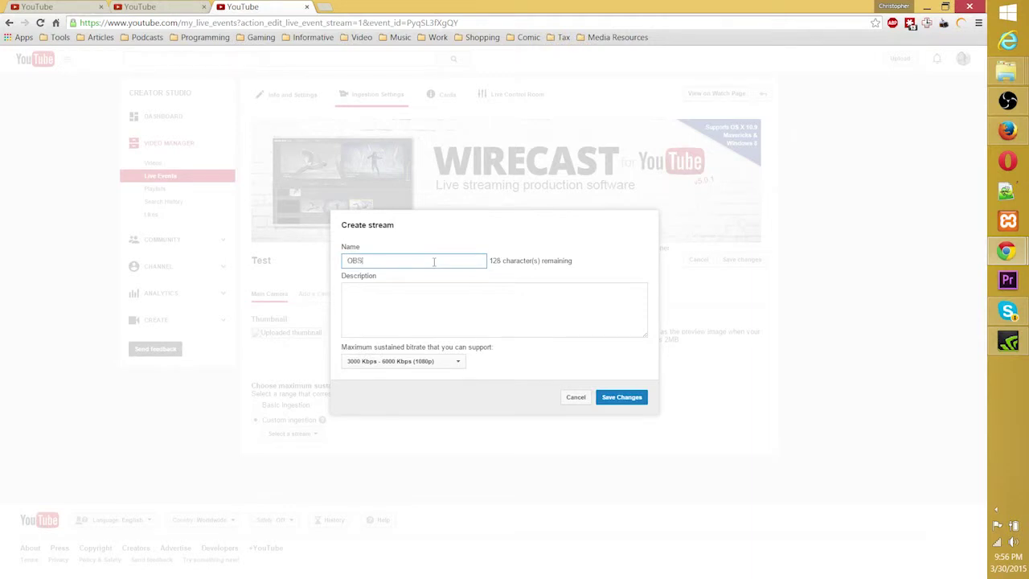
pyautogui.press('Tab')
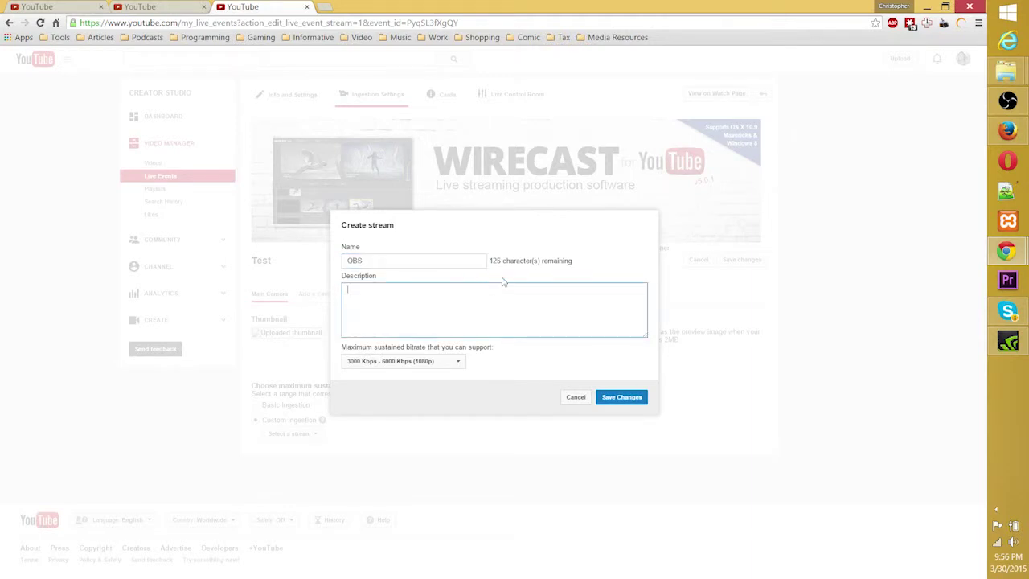
pyautogui.click(418, 361)
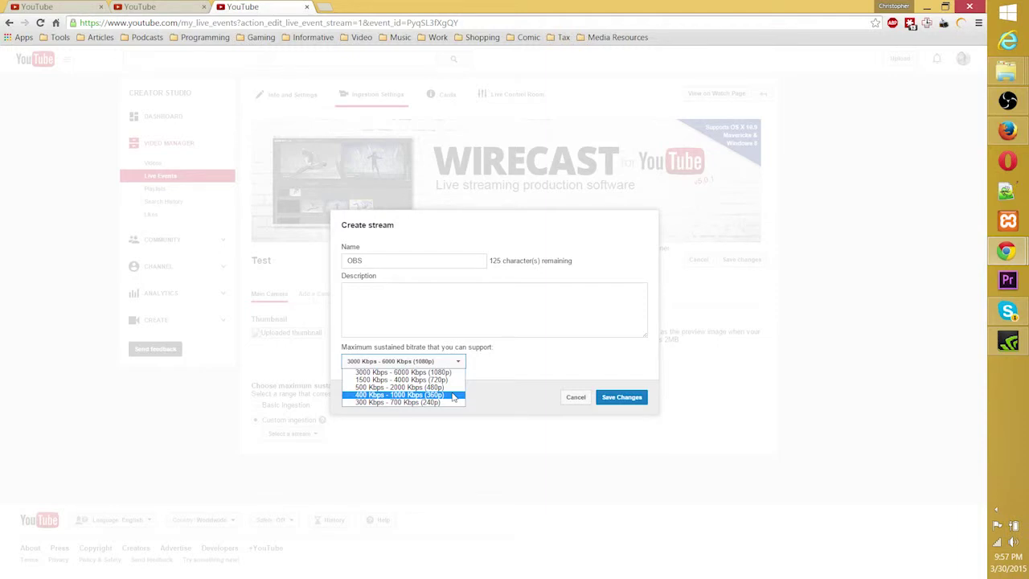
pyautogui.click(324, 6)
# - Open Google in a new tab and search for 'upload bitrate test'
pyautogui.click(324, 6)
pyautogui.write('google.com')
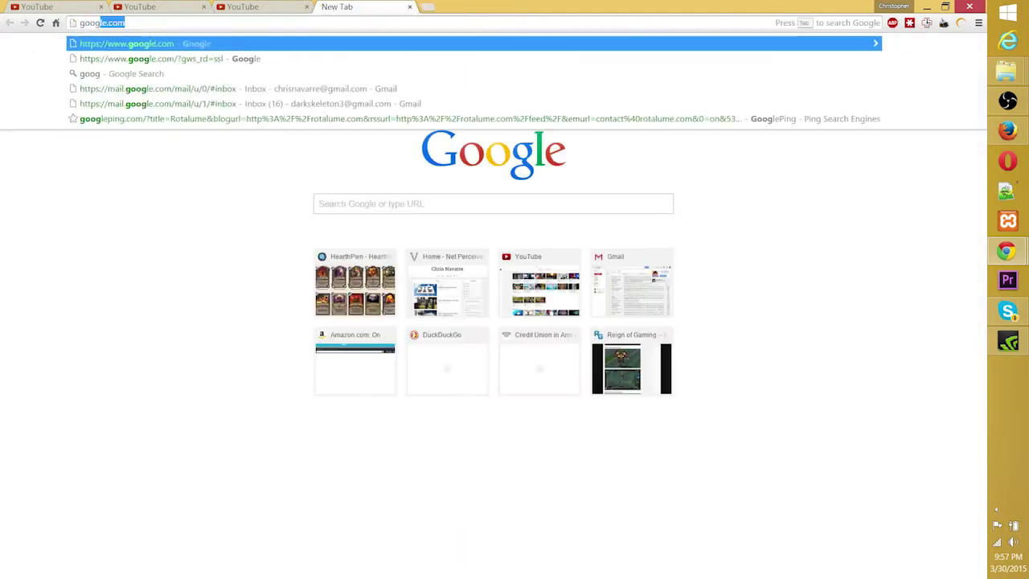
pyautogui.press('Return')
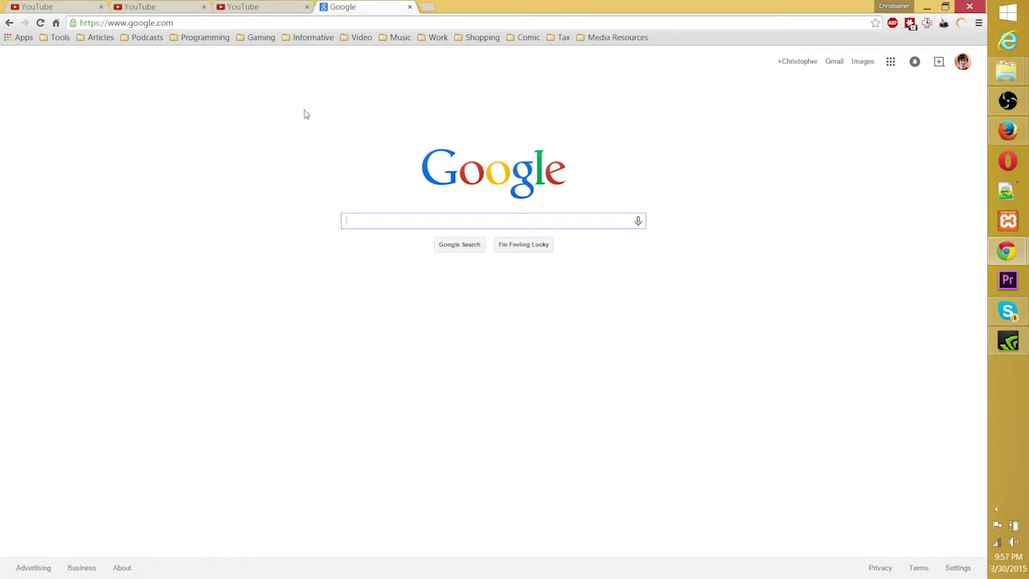
pyautogui.write('upload bi')
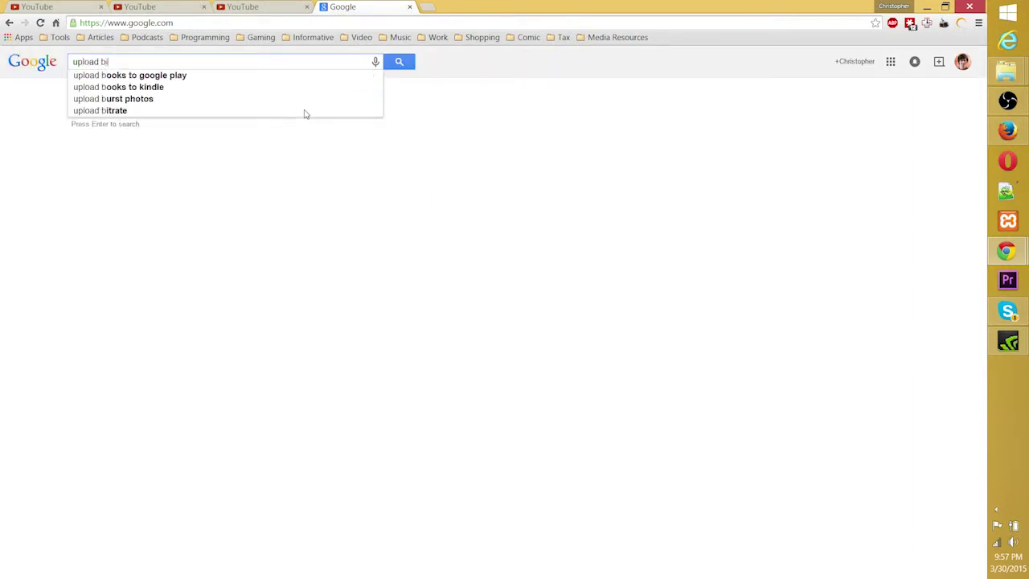
pyautogui.write('trate test')
pyautogui.press('Return')
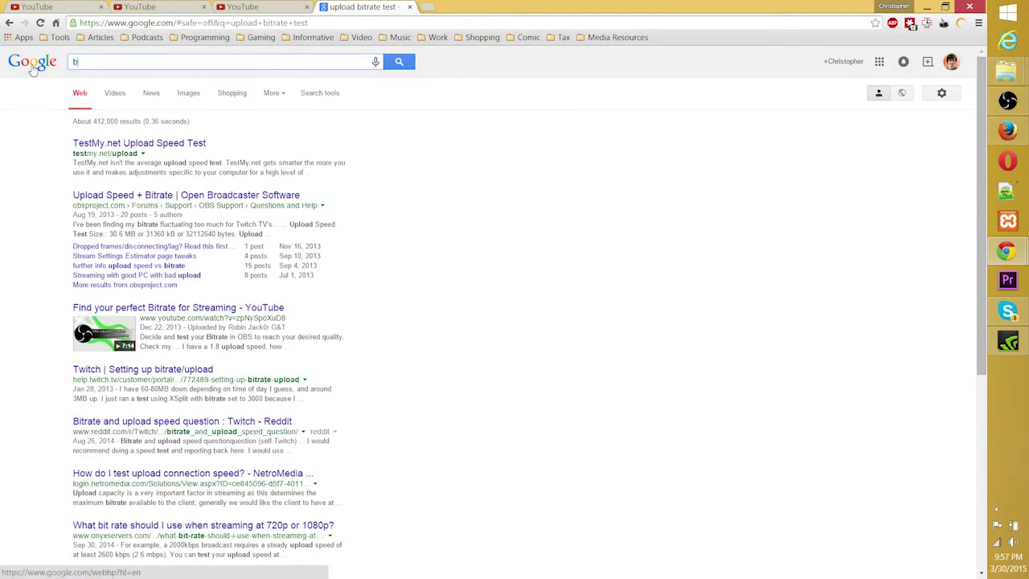
# - Search 'bandwidth test', open Speedtest.net by Ookla, then close that tab
pyautogui.write('idth test')
pyautogui.press('Return')
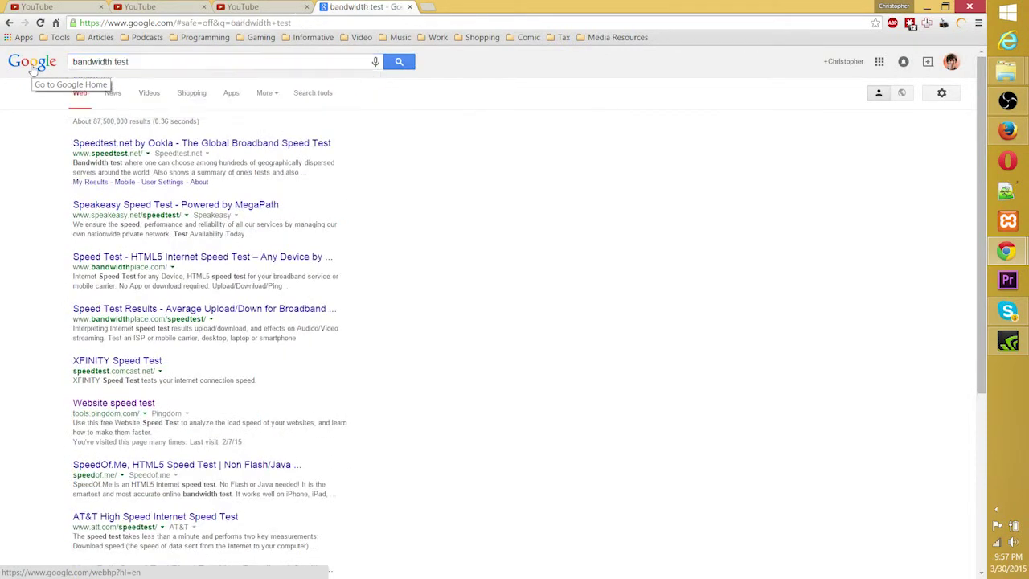
pyautogui.click(126, 146)
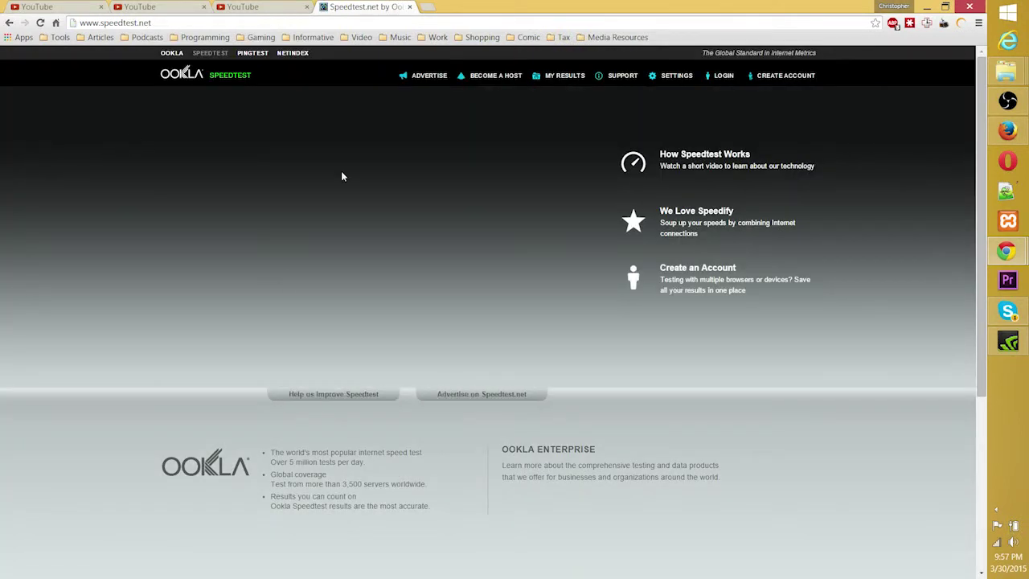
pyautogui.click(343, 19)
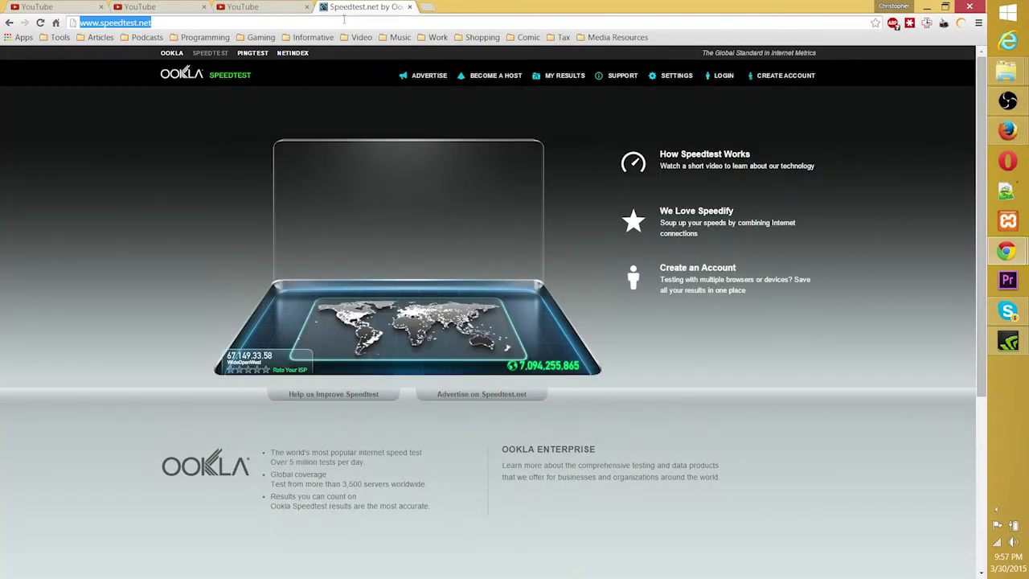
pyautogui.click(410, 6)
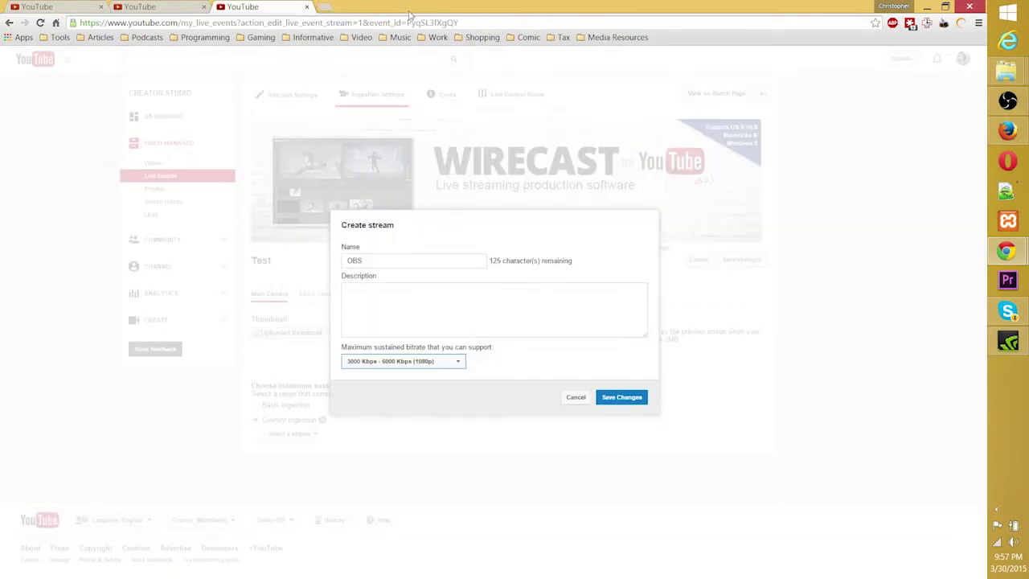
# - Set the OBS stream to 1500–4000 Kbps (720p), describe it as streaming with OBS, and save
pyautogui.click(445, 366)
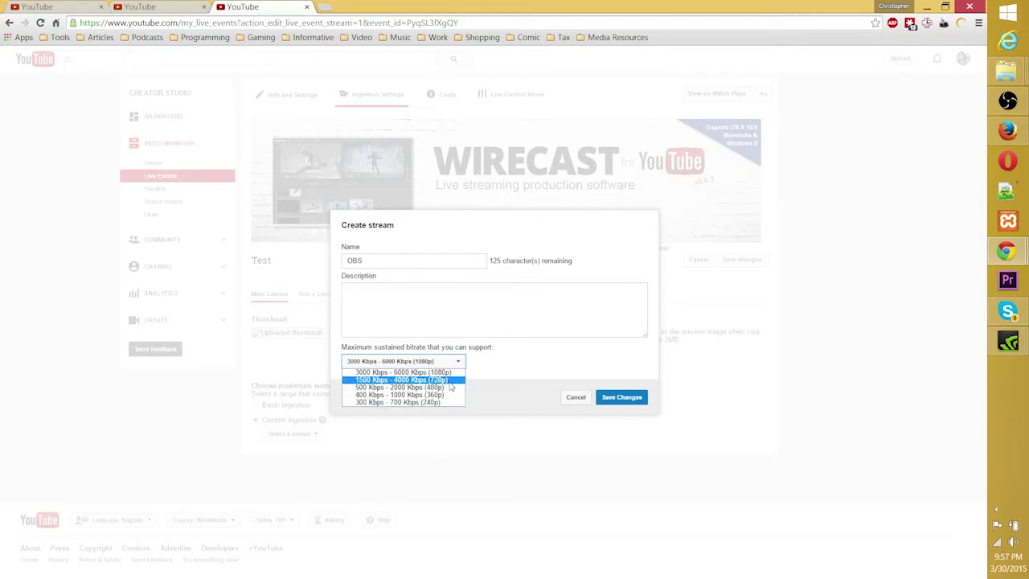
pyautogui.click(394, 380)
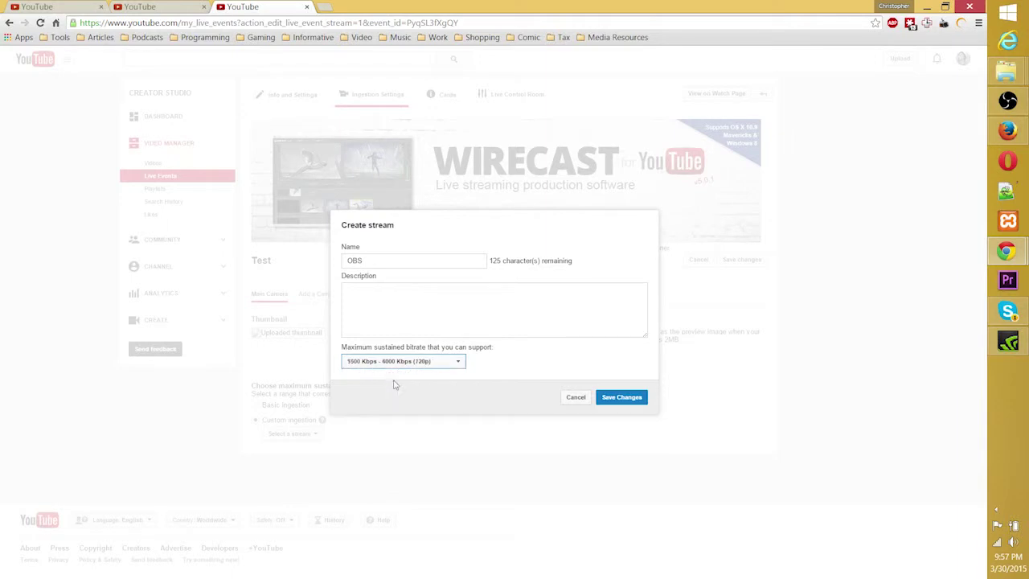
pyautogui.click(577, 313)
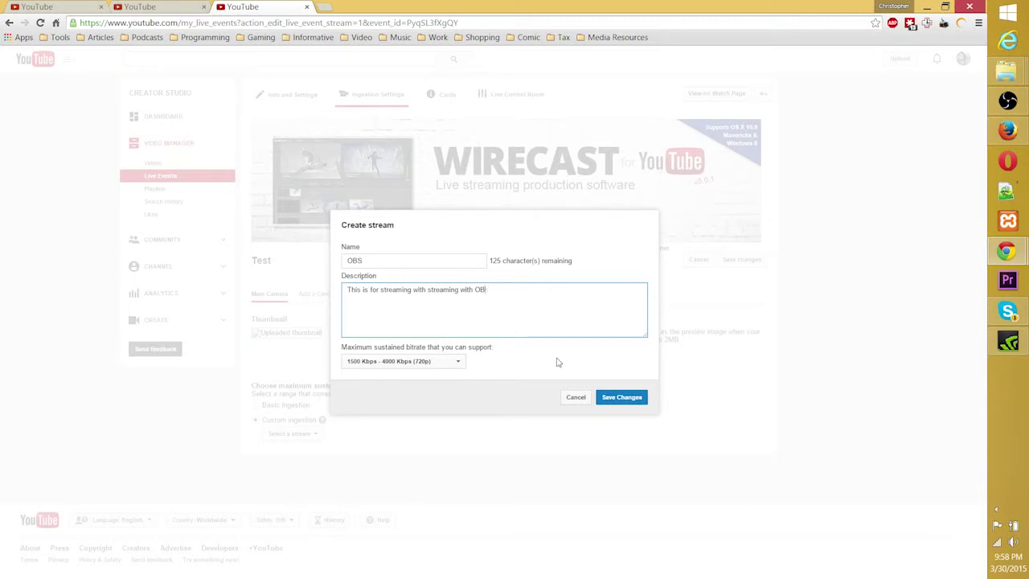
pyautogui.click(629, 396)
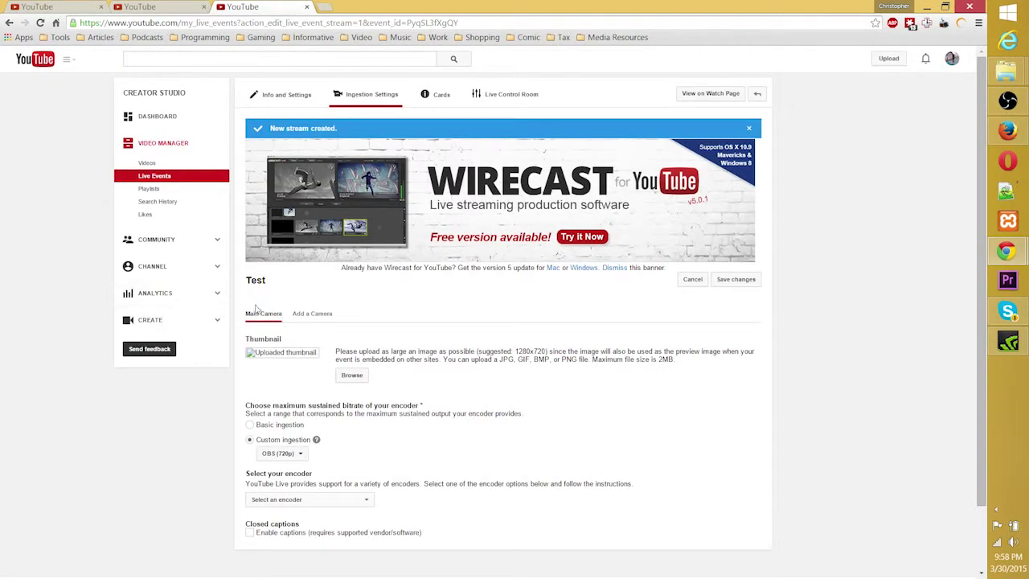
# - Choose Other encoders to reveal the primary and backup server URLs, then bring OBS forward
pyautogui.scroll(-1, 255, 309)
pyautogui.click(299, 447)
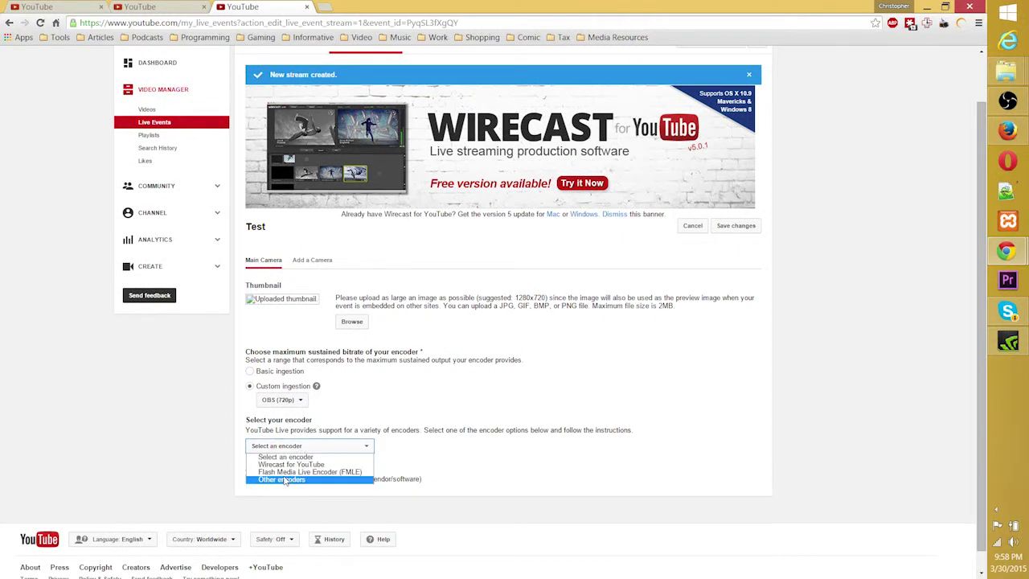
pyautogui.click(282, 479)
pyautogui.scroll(-3, 348, 371)
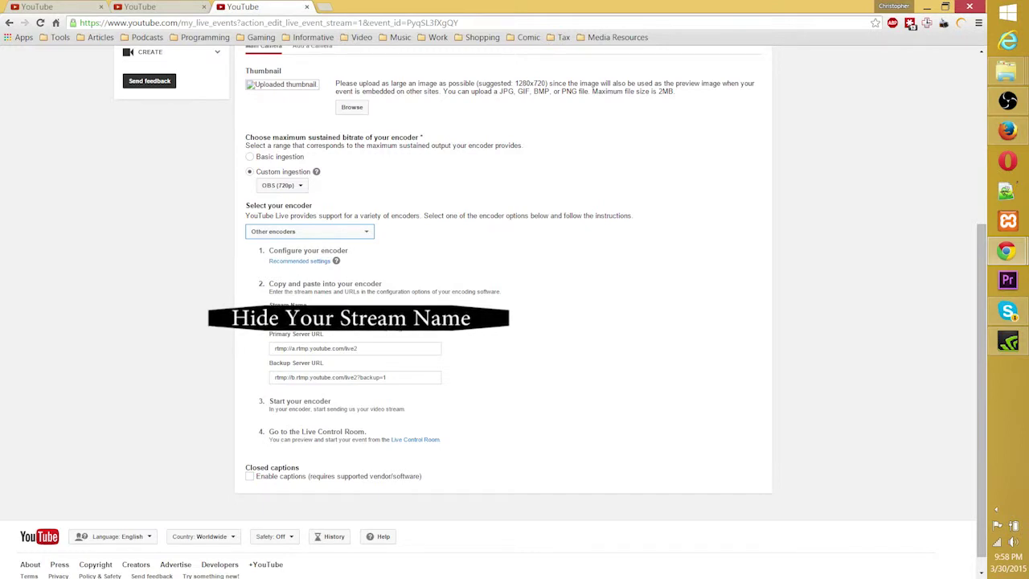
pyautogui.moveTo(1008, 100)
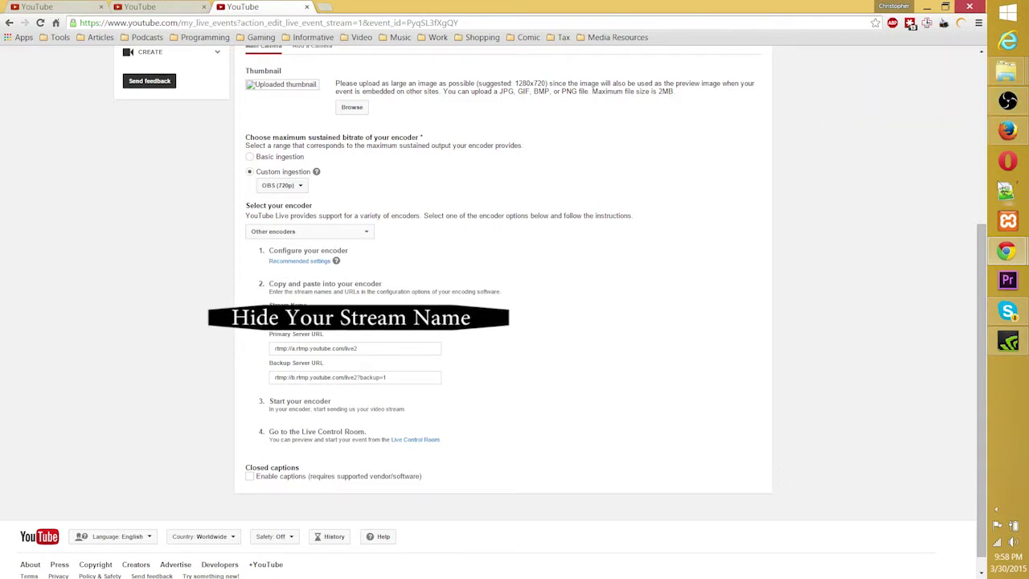
pyautogui.click(1010, 100)
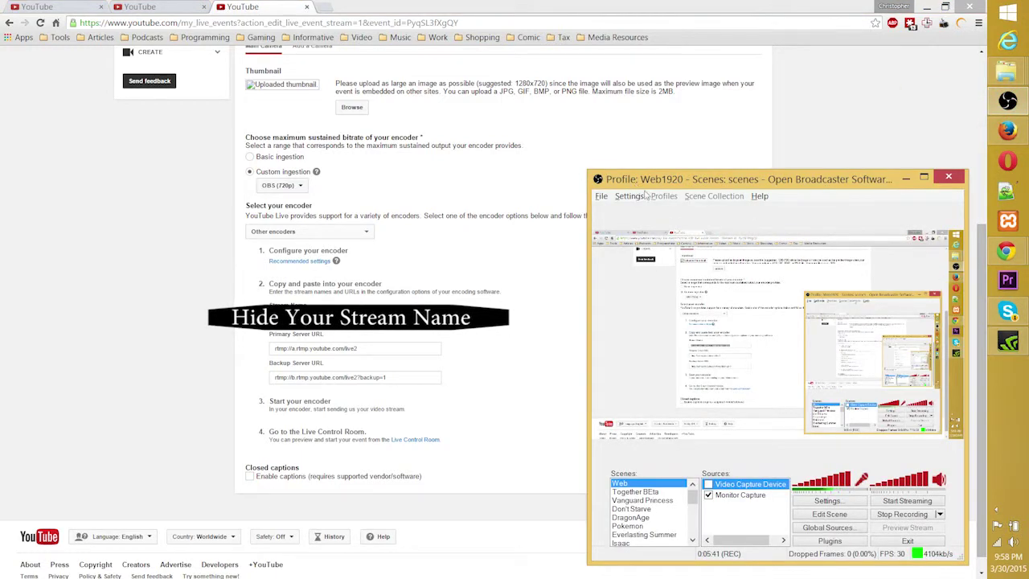
# - In OBS Broadcast Settings, choose Live Stream mode, Youtube service and the primary ingest server
pyautogui.click(643, 199)
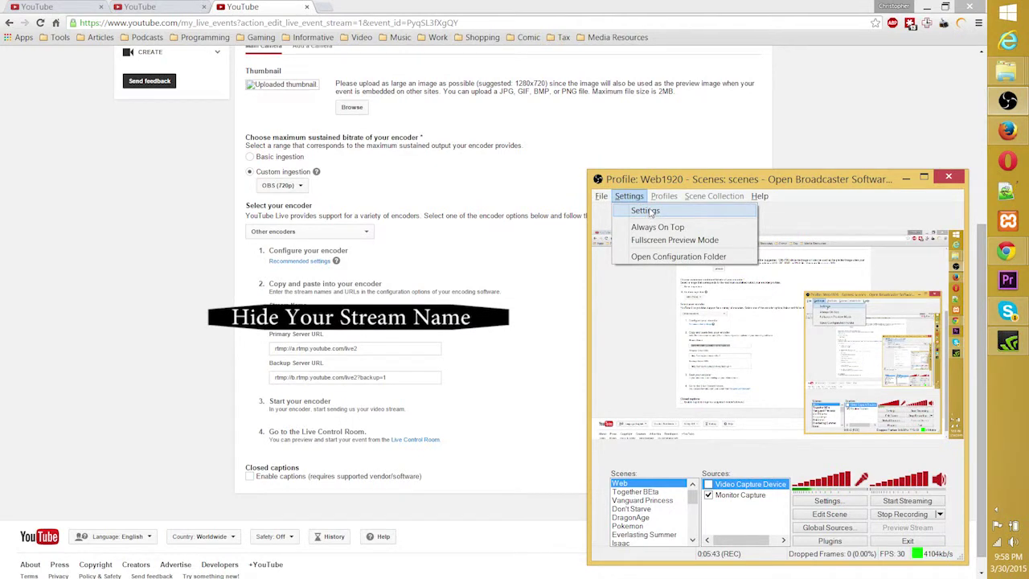
pyautogui.click(646, 211)
pyautogui.moveTo(426, 58); pyautogui.dragTo(630, 74)
pyautogui.click(474, 130)
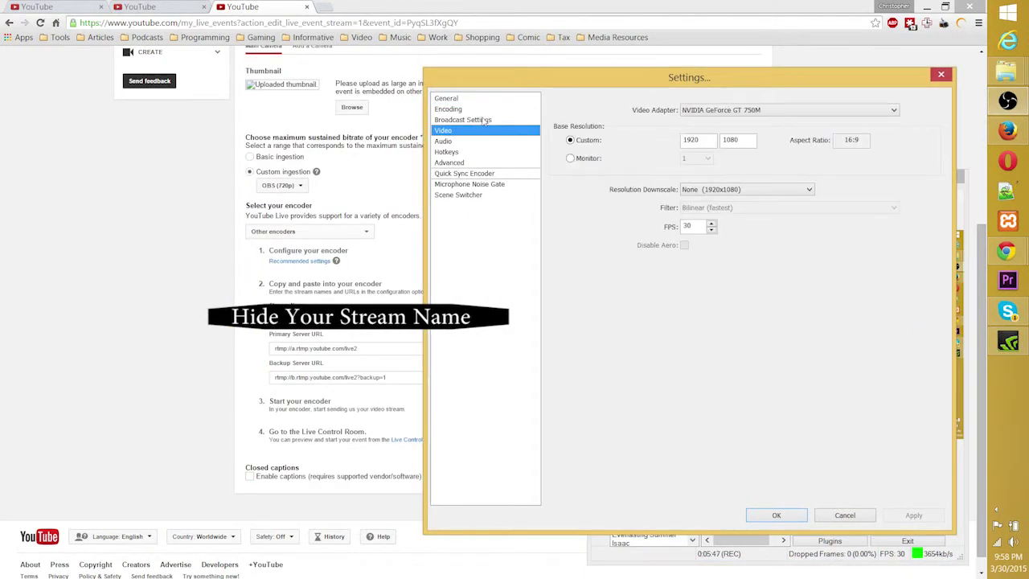
pyautogui.click(483, 120)
pyautogui.click(734, 110)
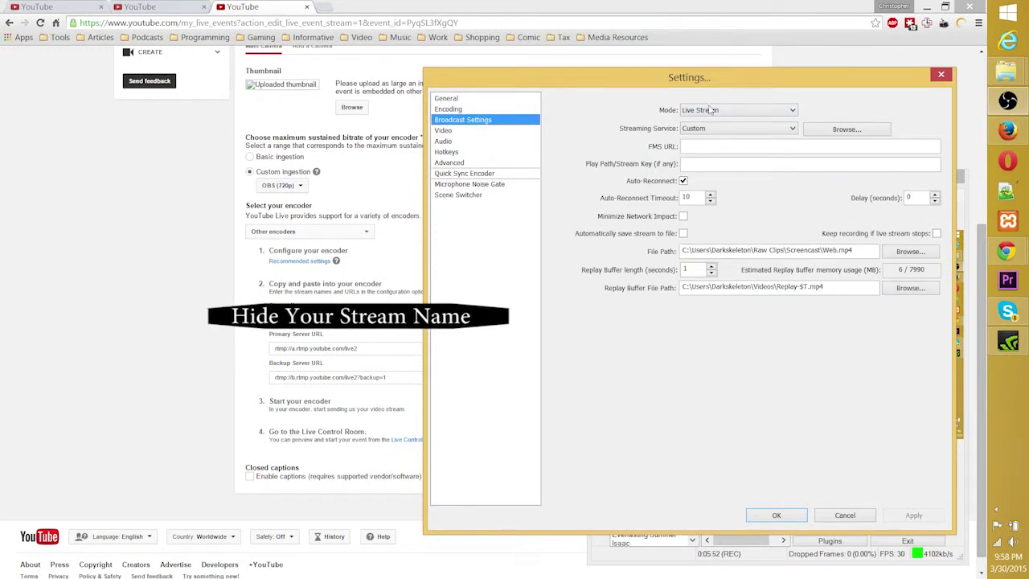
pyautogui.click(743, 110)
pyautogui.click(728, 118)
pyautogui.click(728, 127)
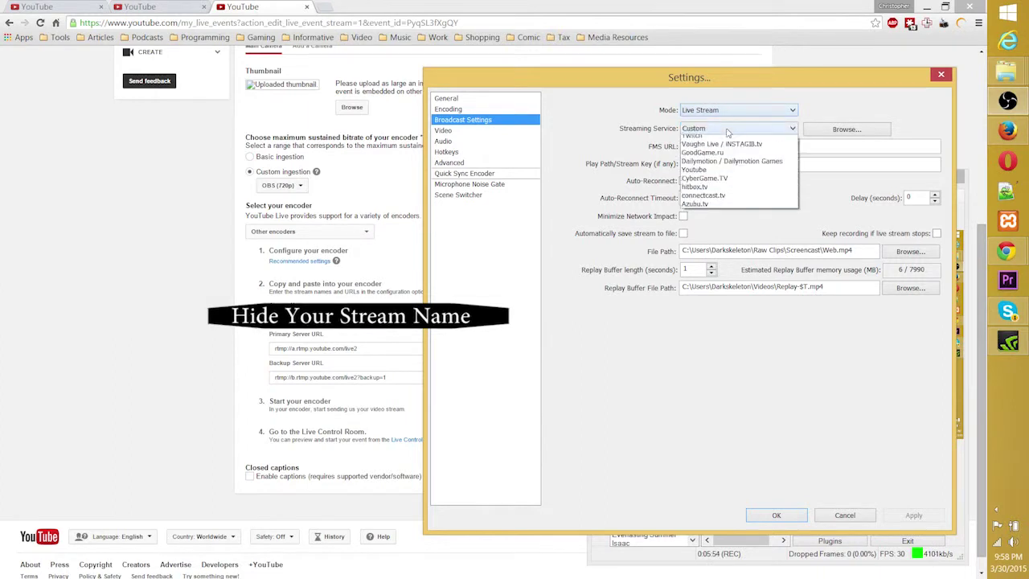
pyautogui.click(728, 183)
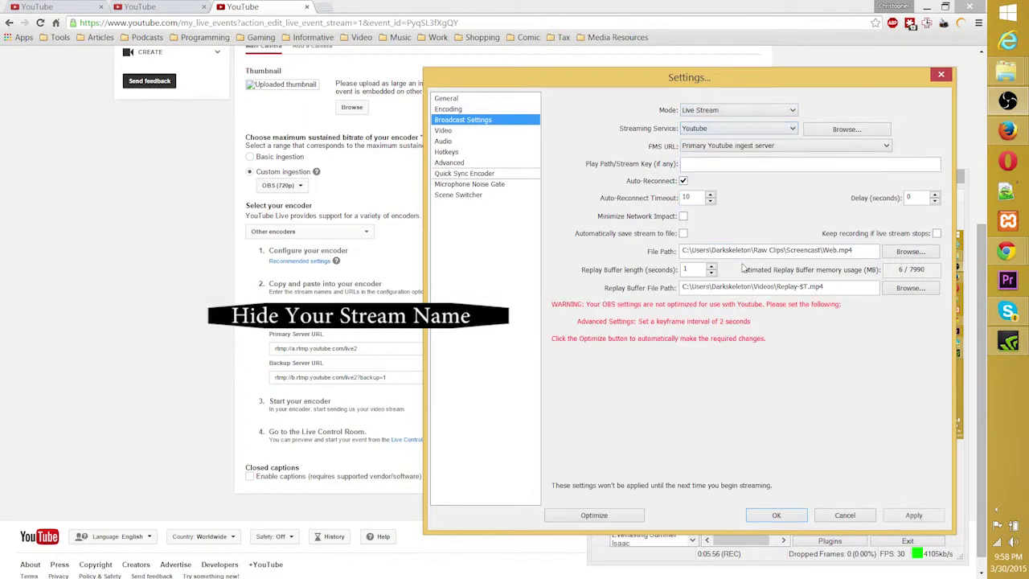
pyautogui.click(739, 146)
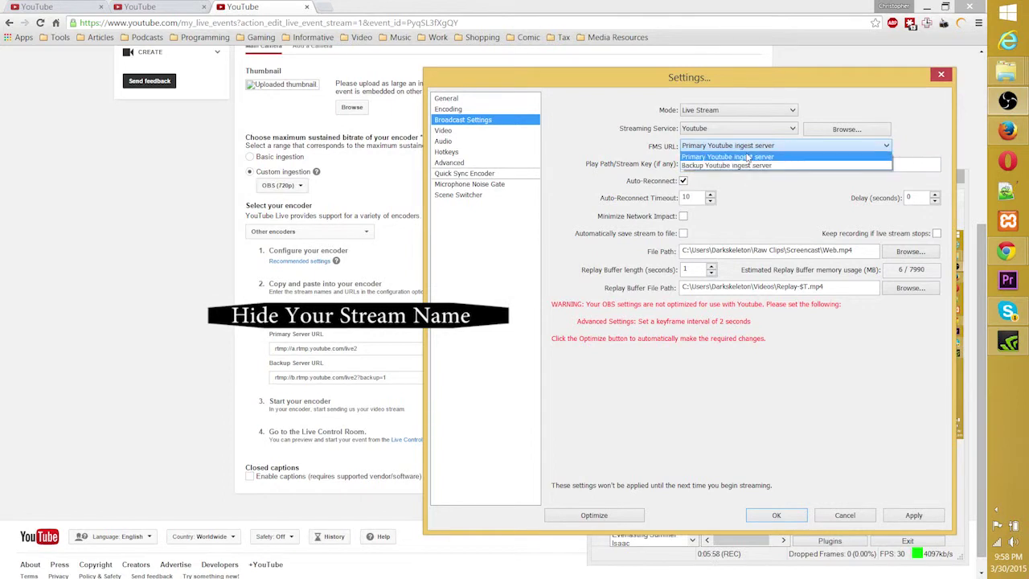
pyautogui.click(751, 154)
# - Paste the stream key copied from the YouTube setup page into the Play Path/Stream Key field
pyautogui.click(388, 354)
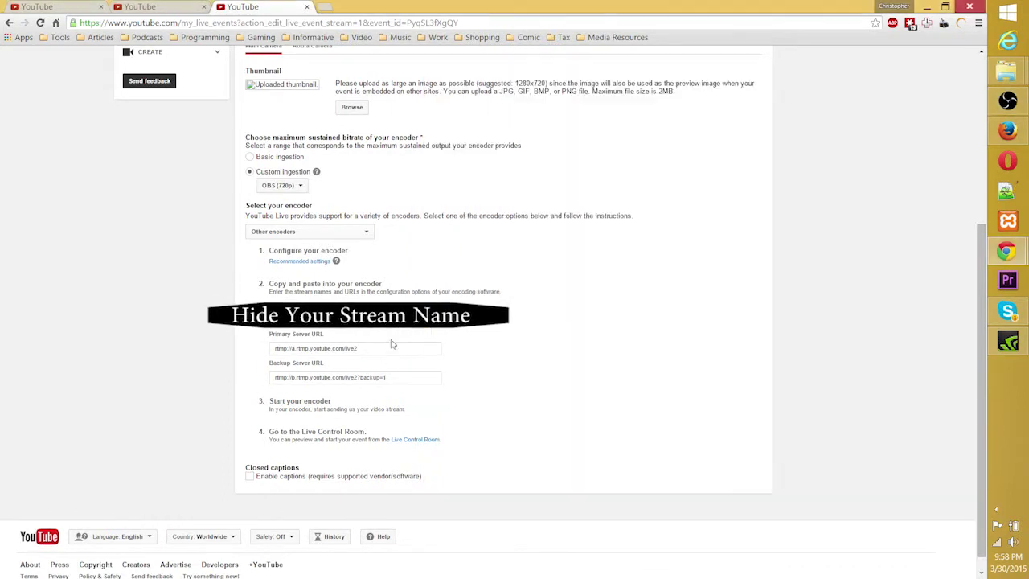
pyautogui.click(389, 354)
pyautogui.hotkey('alt', 'Tab')
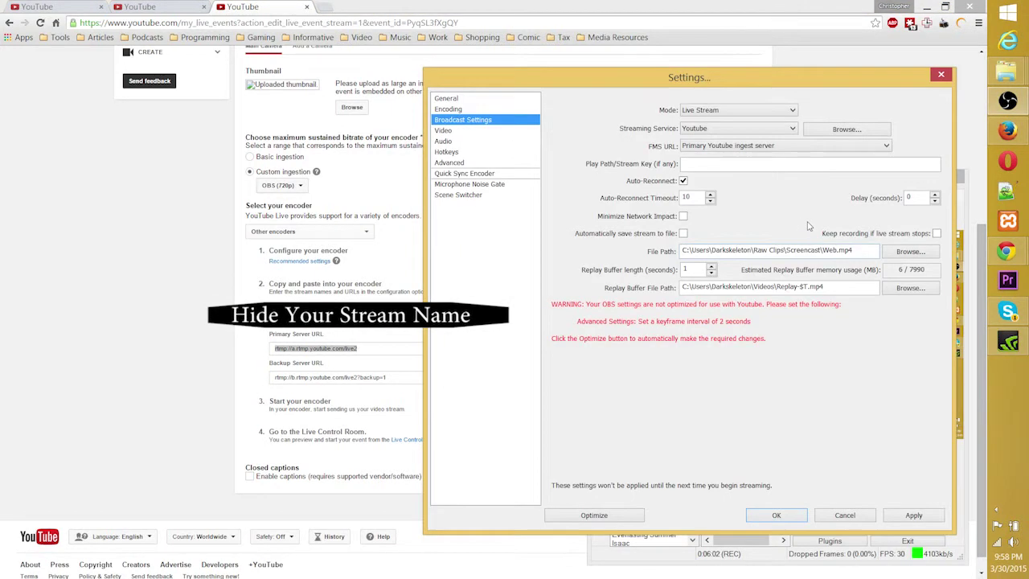
pyautogui.click(747, 164)
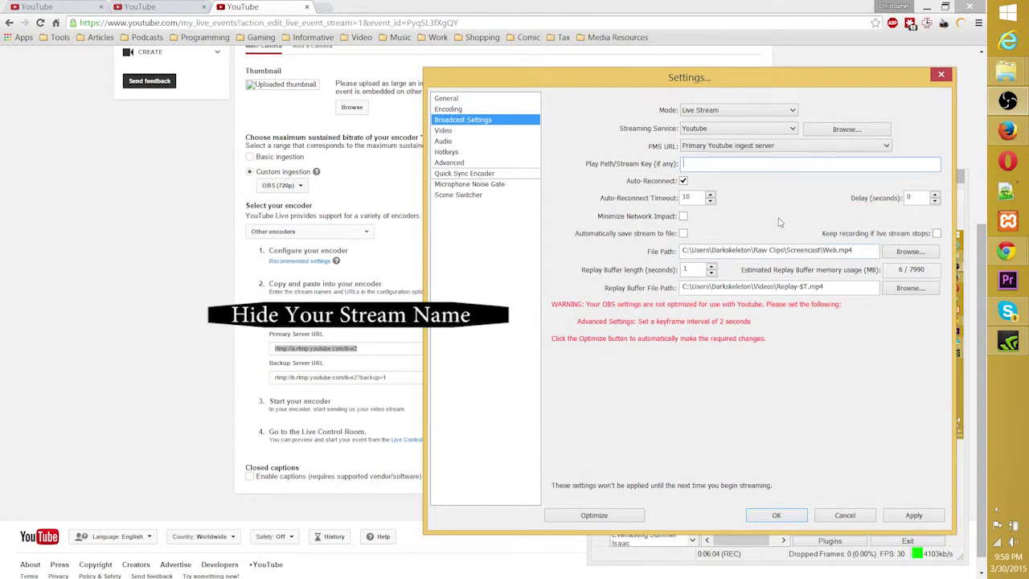
pyautogui.click(402, 344)
pyautogui.hotkey('alt', 'Tab')
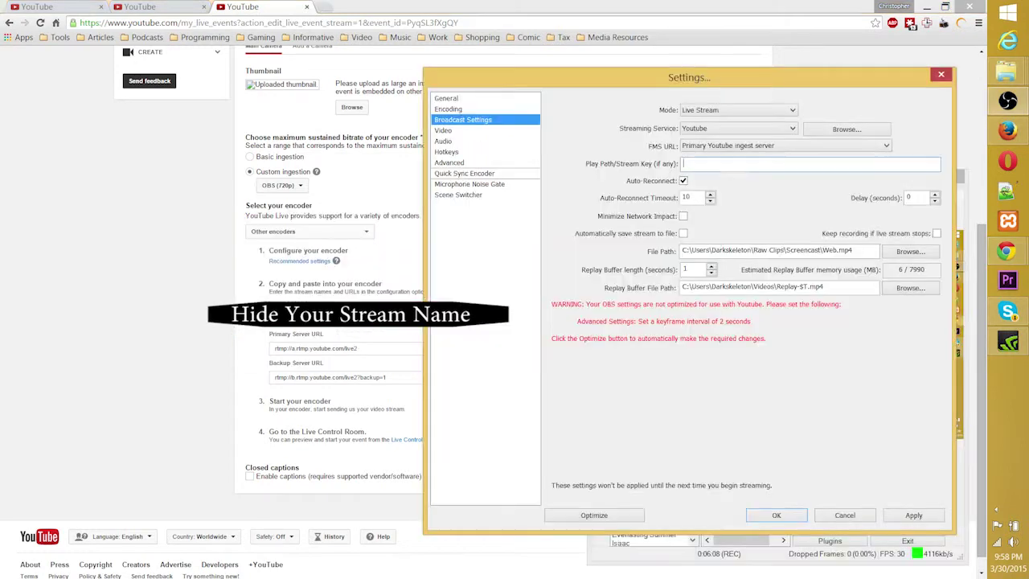
pyautogui.hotkey('ctrl', 'v')
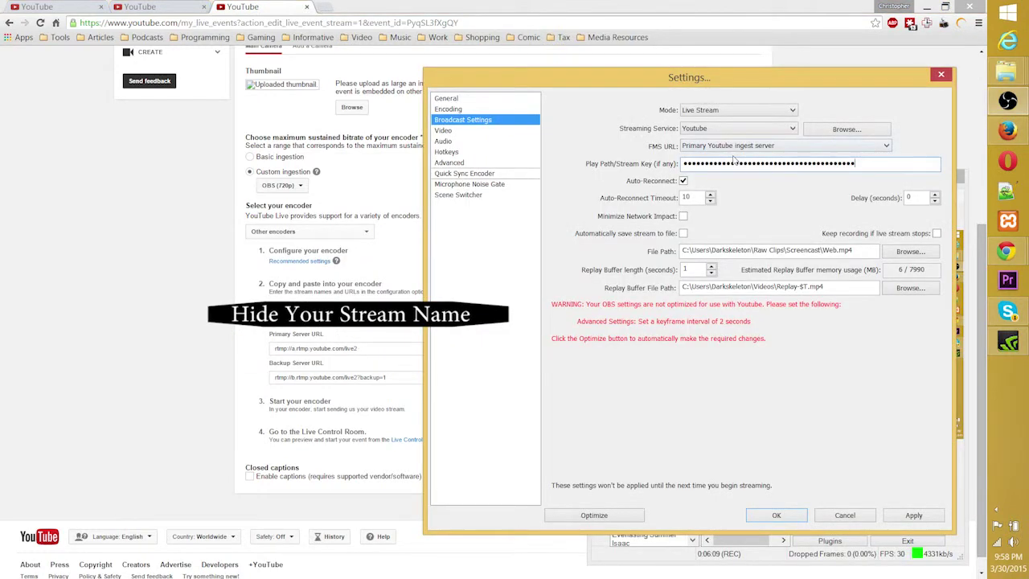
# - Accept YouTube's recommended Optimize changes, then apply and save the OBS broadcast settings
pyautogui.click(619, 519)
pyautogui.click(537, 344)
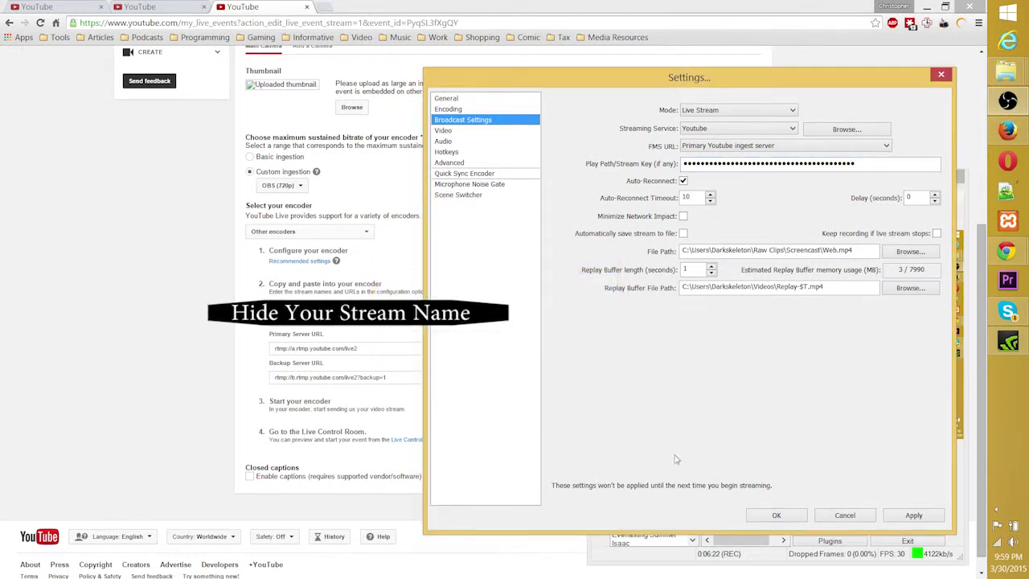
pyautogui.moveTo(759, 287)
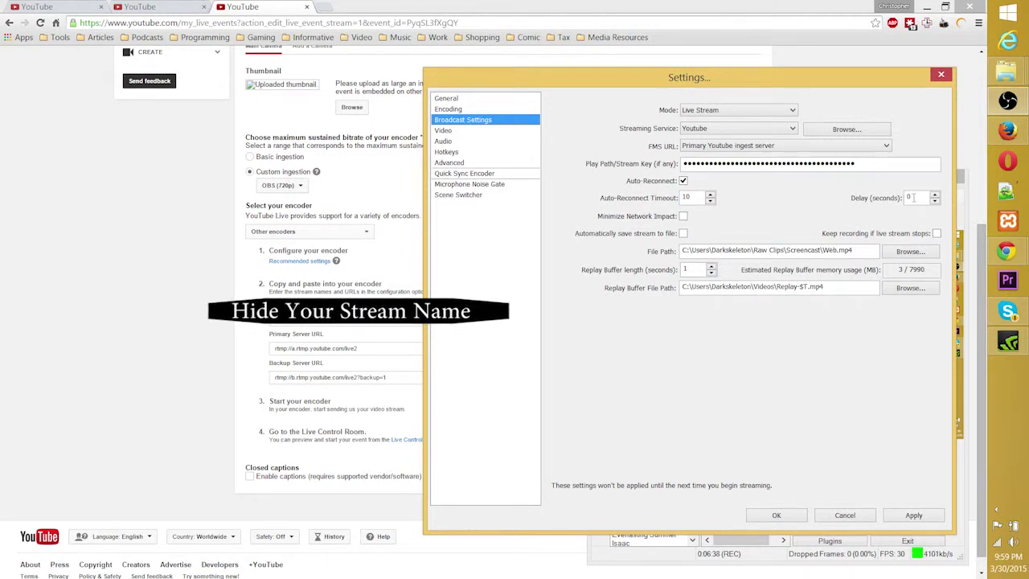
pyautogui.click(913, 516)
pyautogui.click(775, 516)
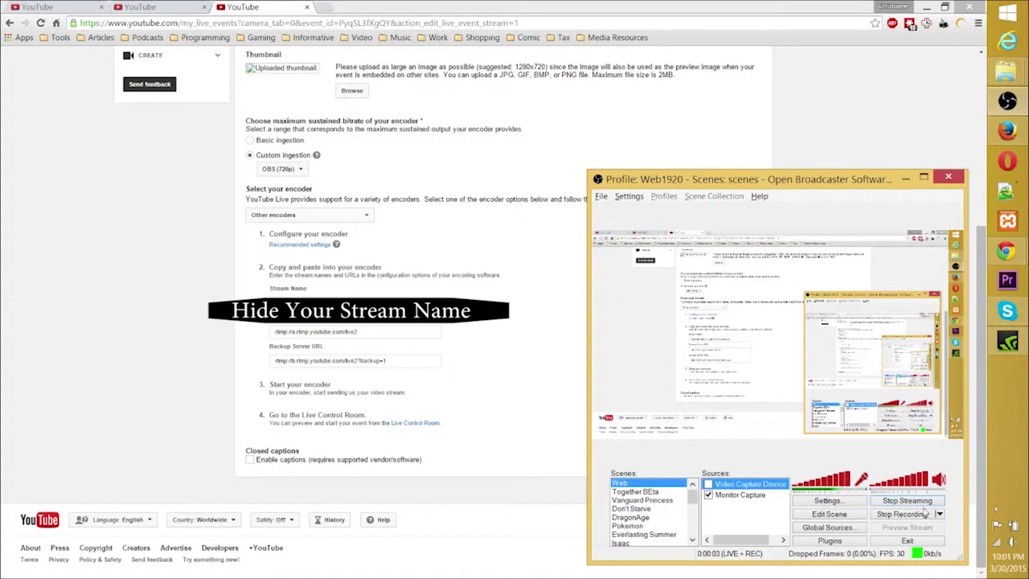
# - Reopen OBS settings on the Encoding page and highlight the 1800 kb/s Max Bitrate value
pyautogui.click(641, 199)
pyautogui.click(647, 211)
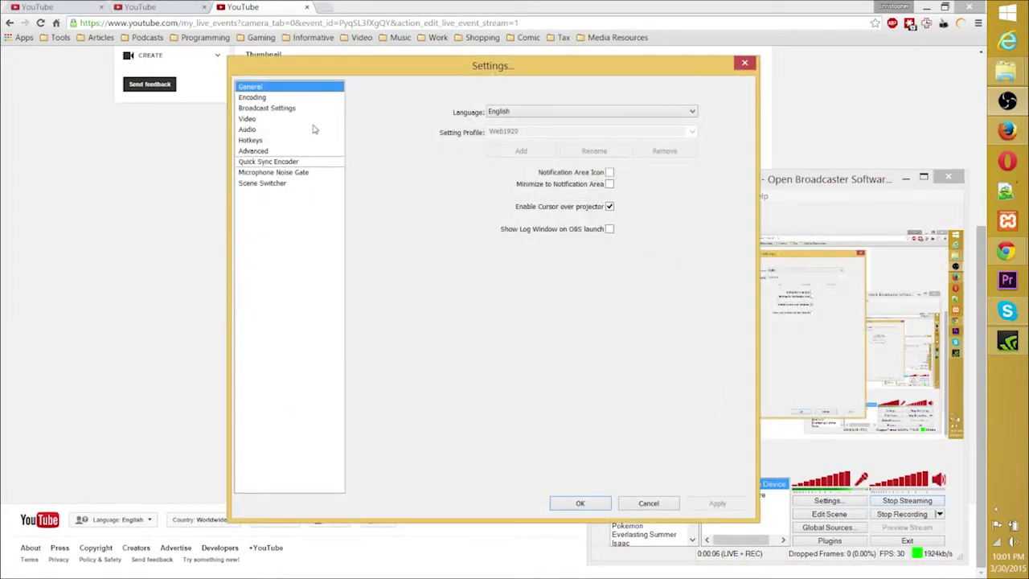
pyautogui.click(298, 120)
pyautogui.click(305, 113)
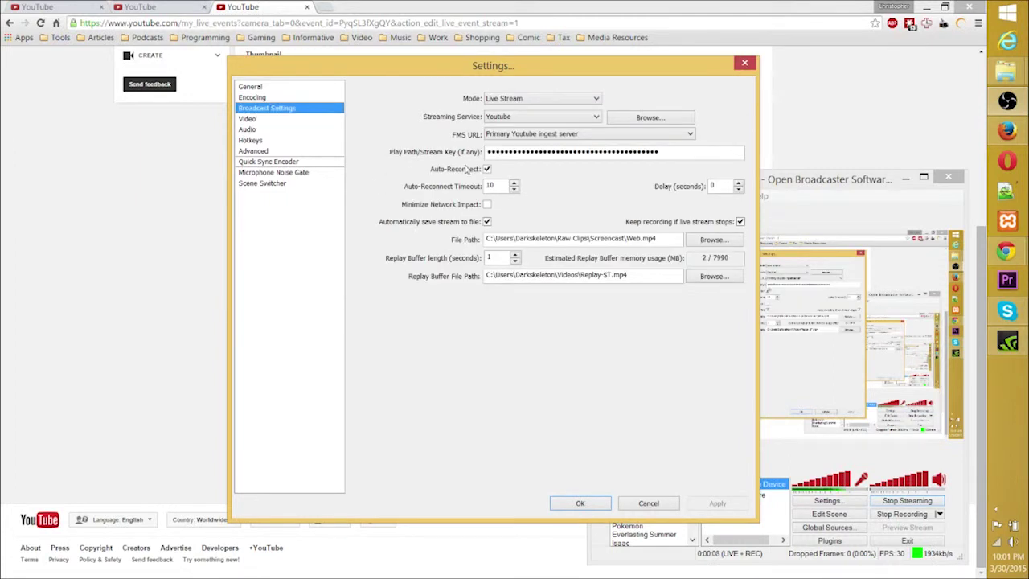
pyautogui.click(257, 97)
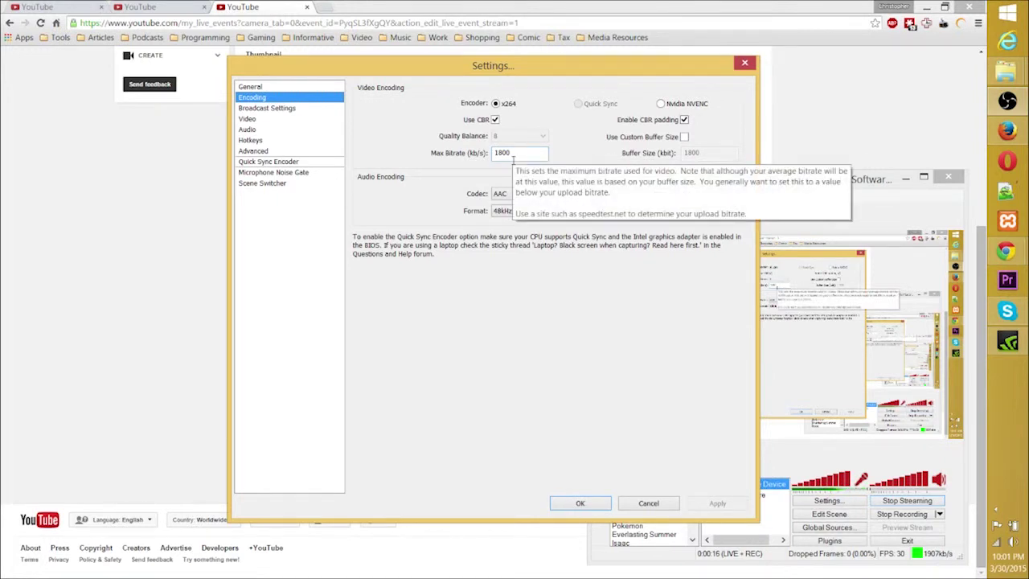
pyautogui.moveTo(513, 157); pyautogui.dragTo(448, 147)
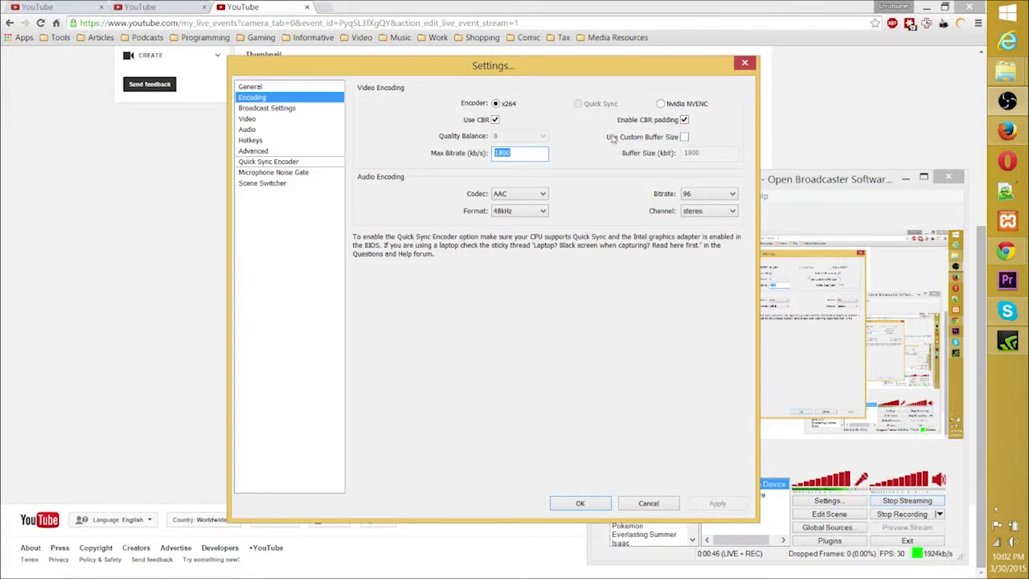
pyautogui.moveTo(494, 155)
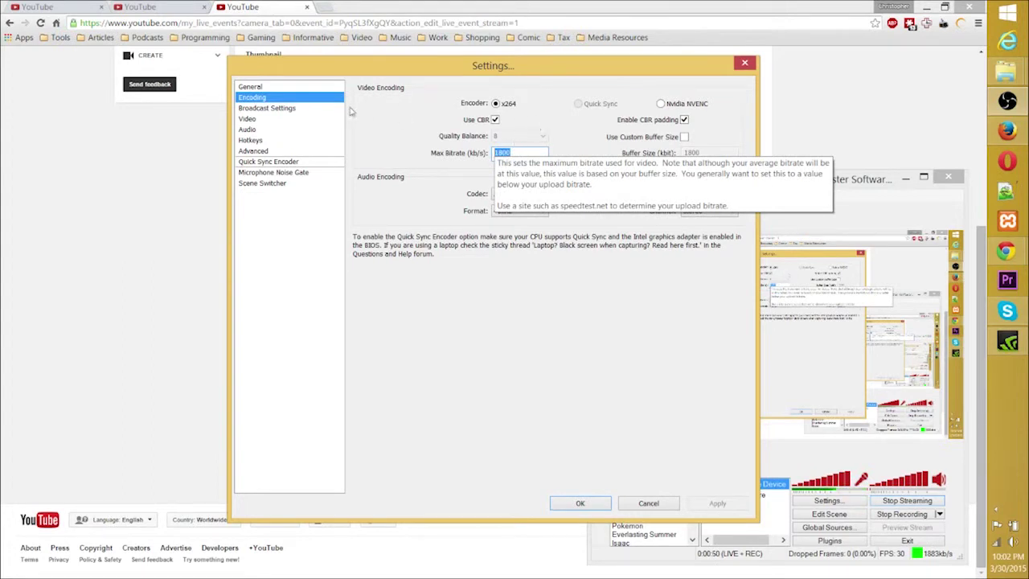
# - Keep the OBS Video base resolution at custom 1920x1080
pyautogui.click(279, 120)
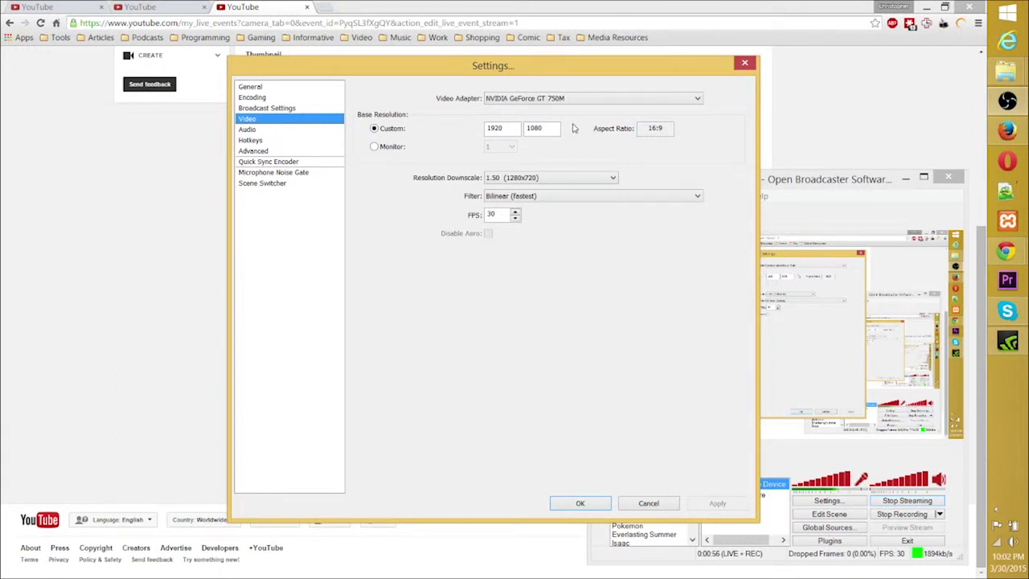
pyautogui.doubleClick(504, 127)
pyautogui.press('Tab')
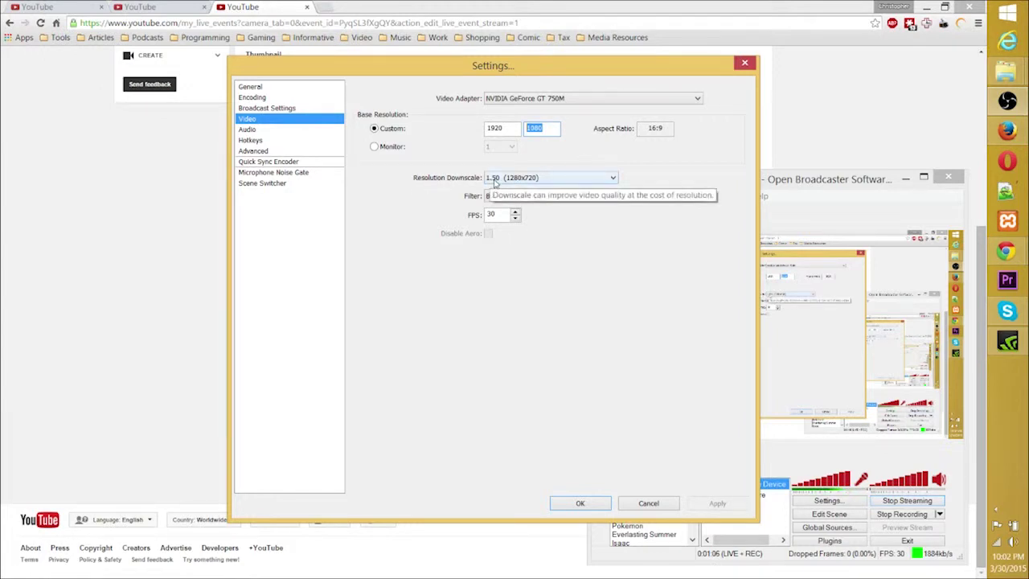
pyautogui.click(537, 129)
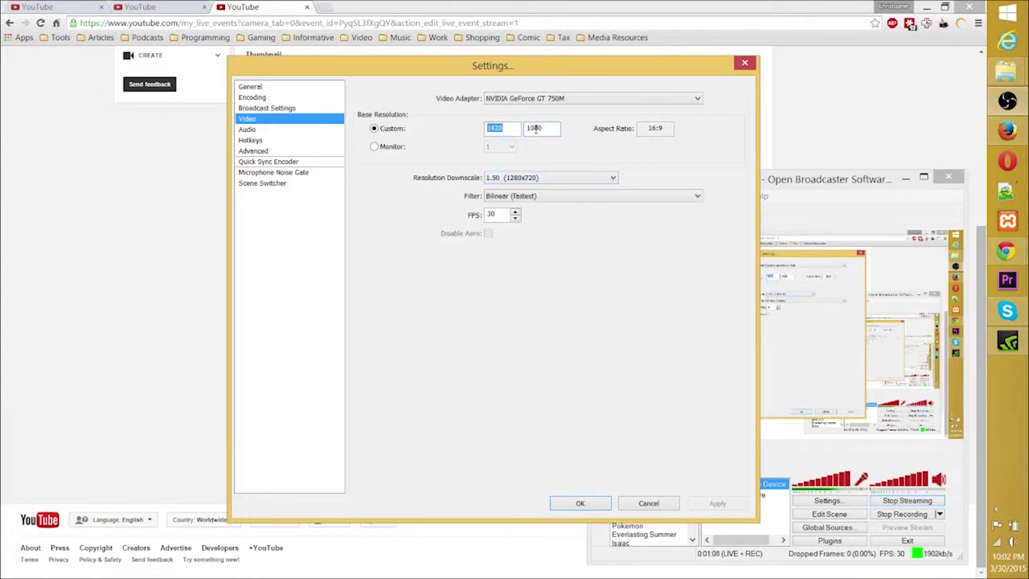
pyautogui.doubleClick(535, 129)
pyautogui.click(469, 148)
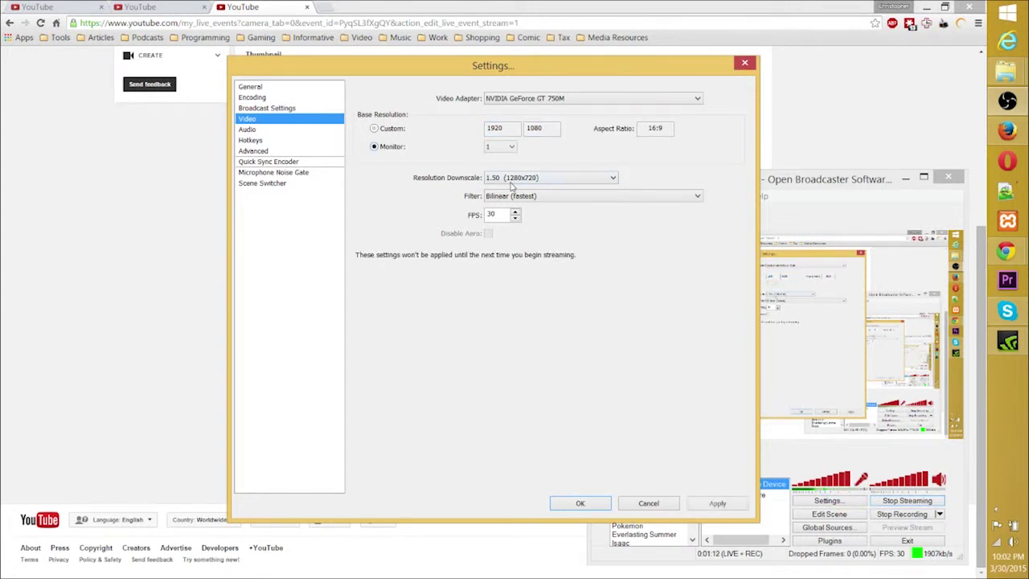
pyautogui.press('Up')
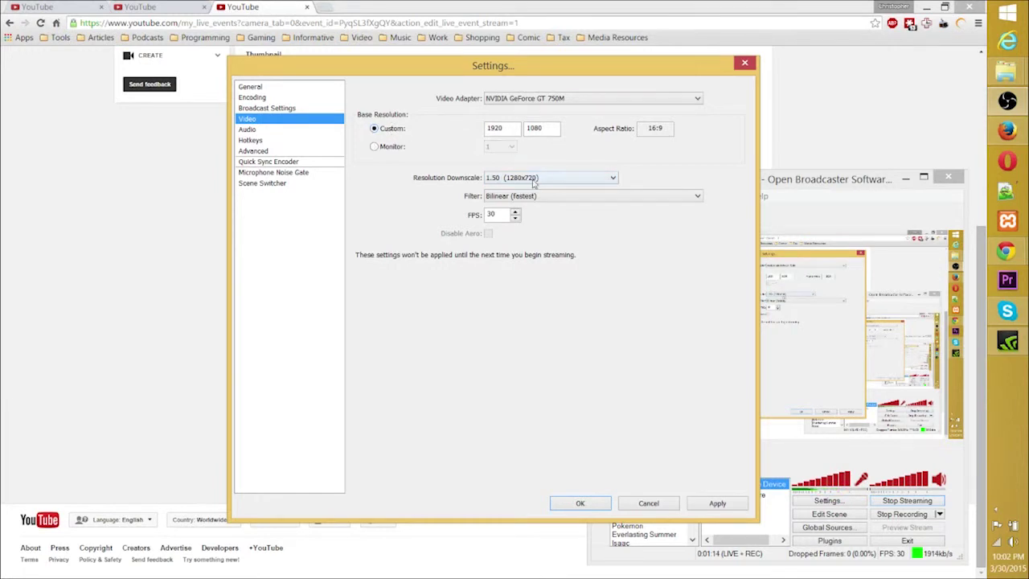
# - Keep the 1.50 (1280x720) downscale, save the settings, and return to YouTube's ingestion page
pyautogui.click(533, 179)
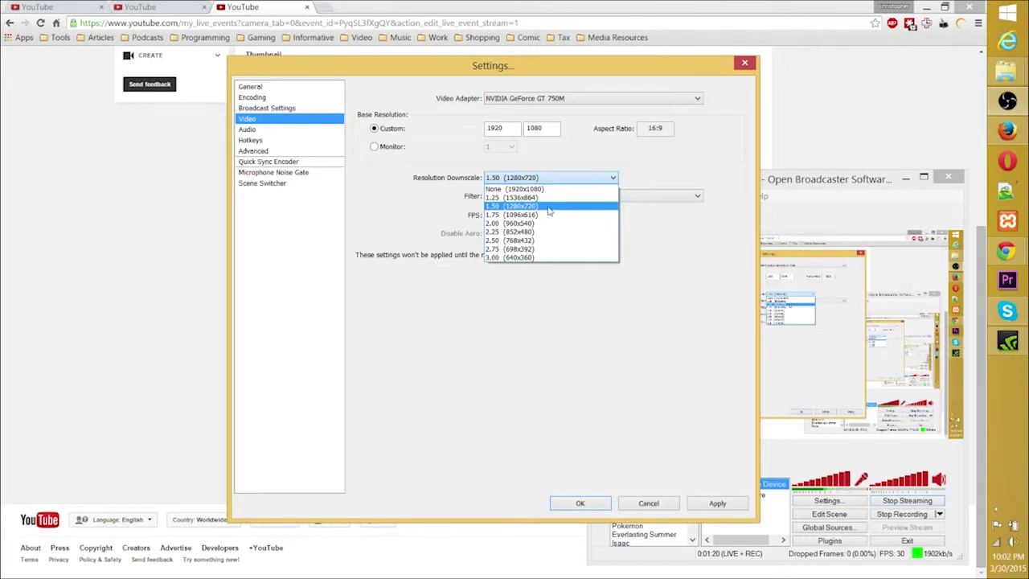
pyautogui.click(549, 207)
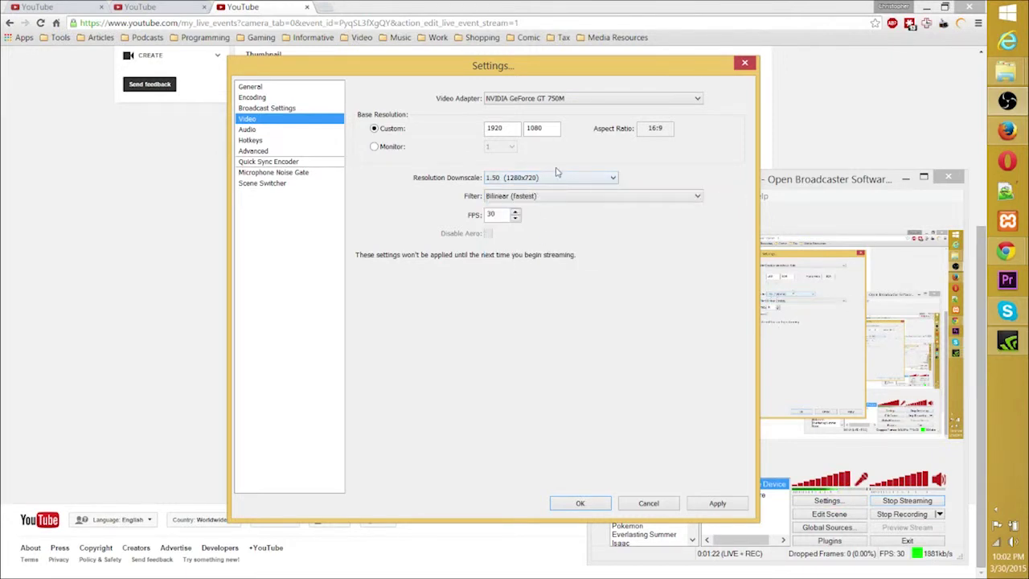
pyautogui.click(709, 505)
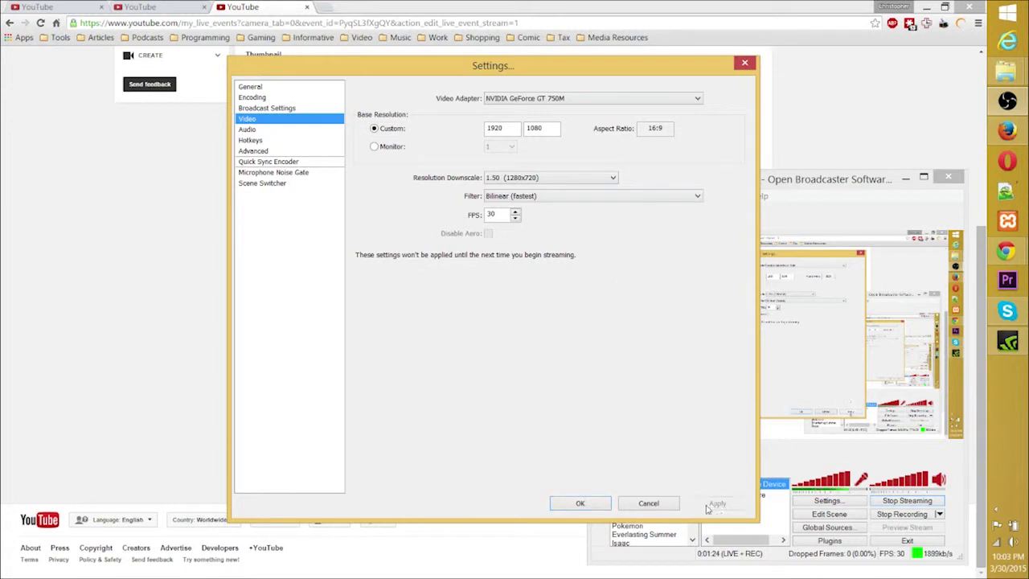
pyautogui.click(589, 505)
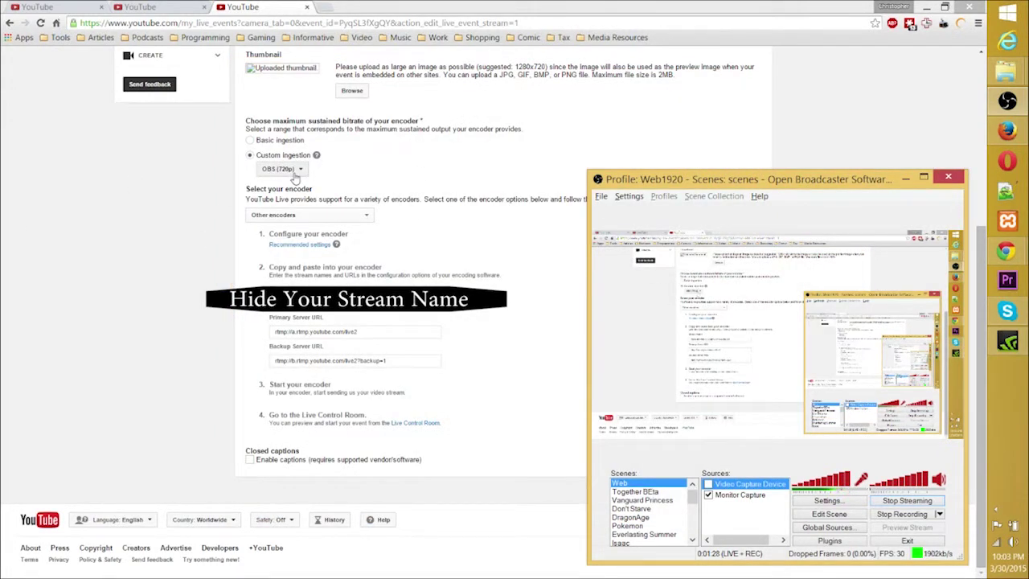
pyautogui.click(342, 187)
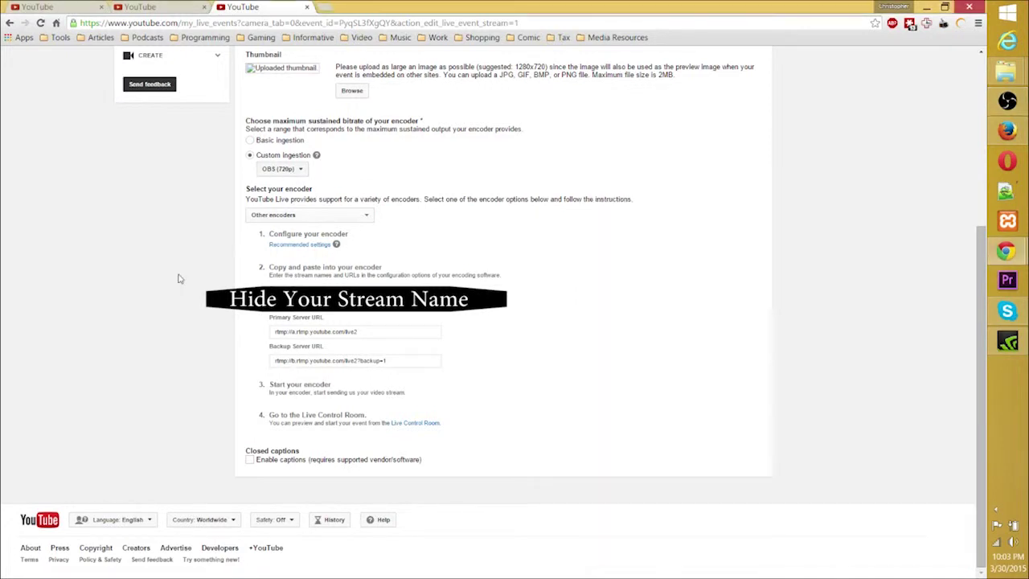
pyautogui.scroll(3, 656, 390)
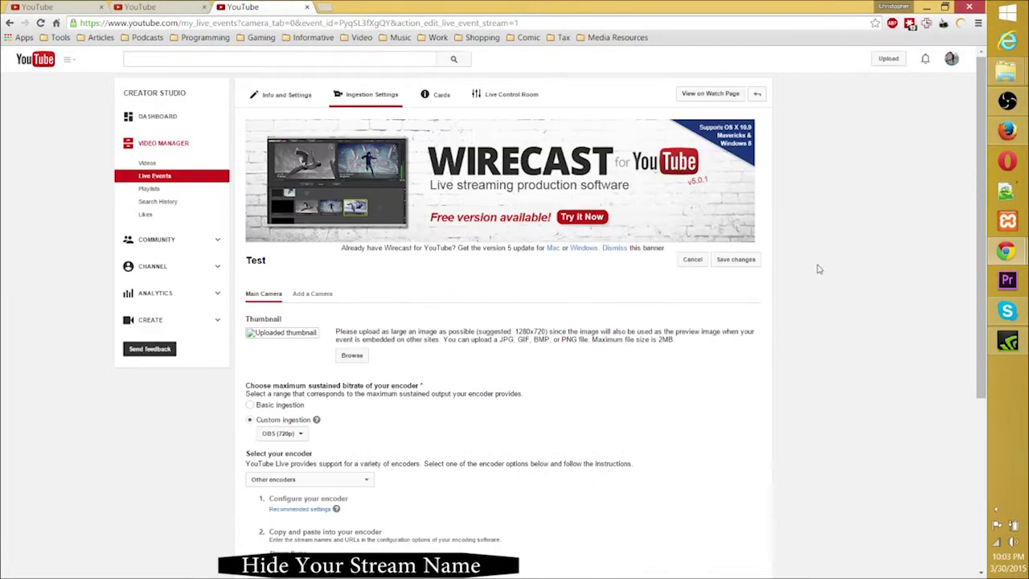
# - Open the Test event's Live Control Room and check that OBS is streaming
pyautogui.click(504, 95)
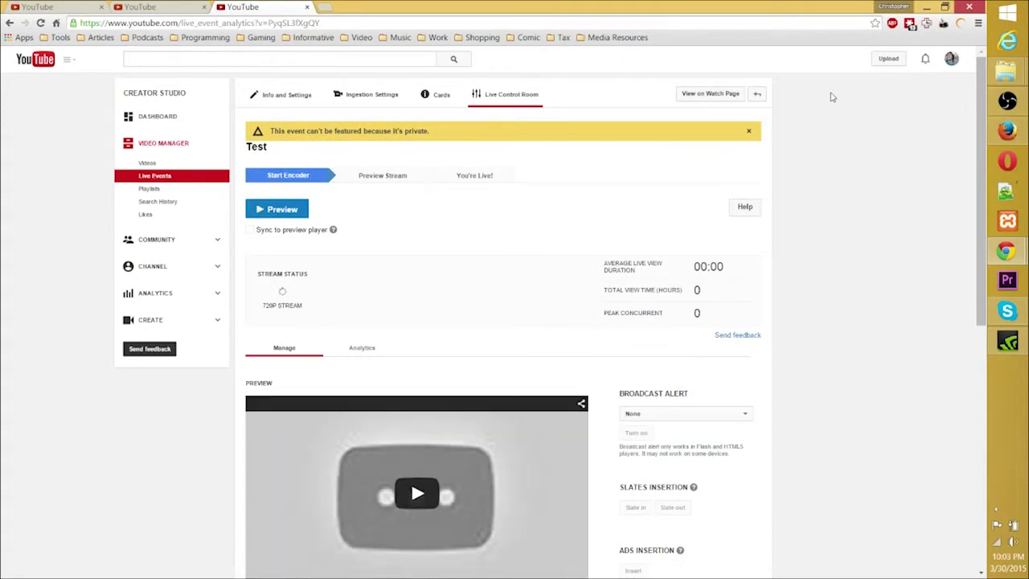
pyautogui.click(1006, 100)
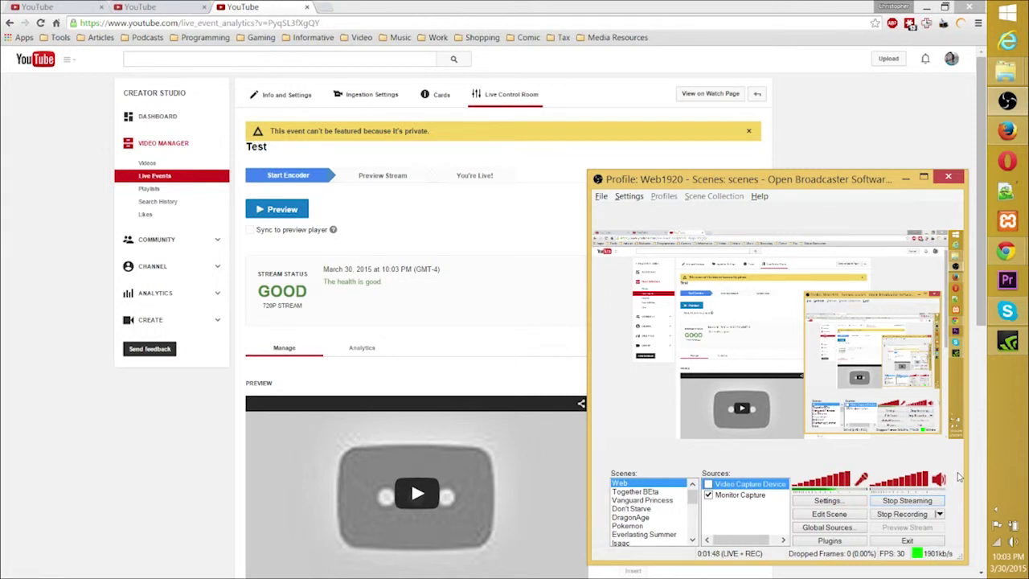
pyautogui.click(469, 238)
pyautogui.scroll(-2, 320, 172)
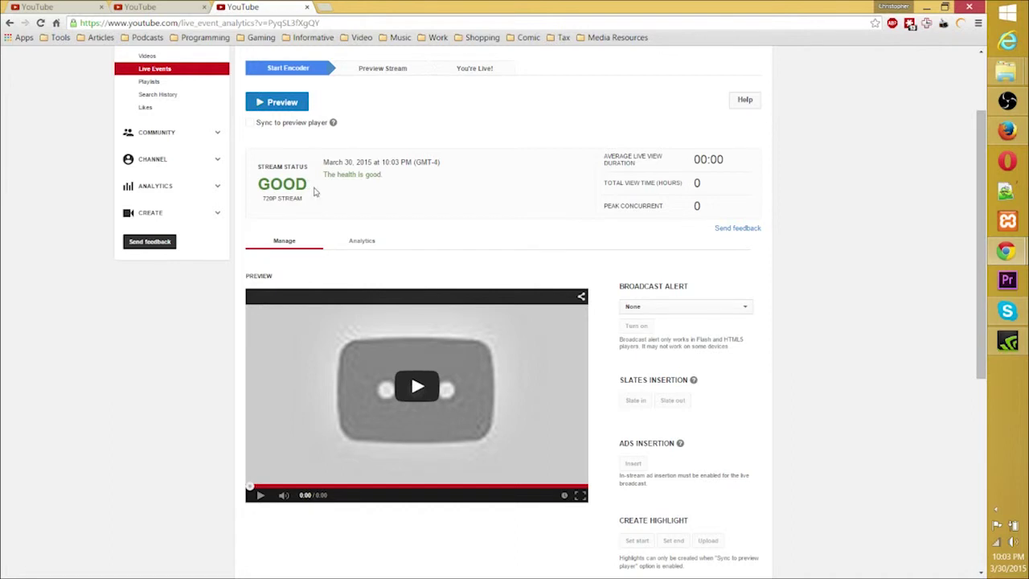
# - Verify the Stream Status reads GOOD with 'The health is good' message
pyautogui.doubleClick(299, 185)
pyautogui.click(407, 192)
pyautogui.moveTo(328, 177); pyautogui.dragTo(435, 202)
pyautogui.click(519, 204)
pyautogui.moveTo(318, 176)
pyautogui.mouseDown()
pyautogui.moveTo(375, 176)
pyautogui.moveTo(395, 163)
pyautogui.mouseUp()
pyautogui.click(388, 180)
pyautogui.moveTo(318, 178); pyautogui.dragTo(388, 177)
pyautogui.click(386, 178)
pyautogui.moveTo(392, 178)
pyautogui.mouseDown()
pyautogui.moveTo(319, 168)
pyautogui.moveTo(318, 188)
pyautogui.moveTo(262, 180)
pyautogui.moveTo(321, 199)
pyautogui.moveTo(306, 201)
pyautogui.mouseUp()
pyautogui.click(448, 205)
# - Put the Test event into Preview and confirm, so the 720p stream shows in the preview player
pyautogui.scroll(-2, 412, 276)
pyautogui.click(414, 225)
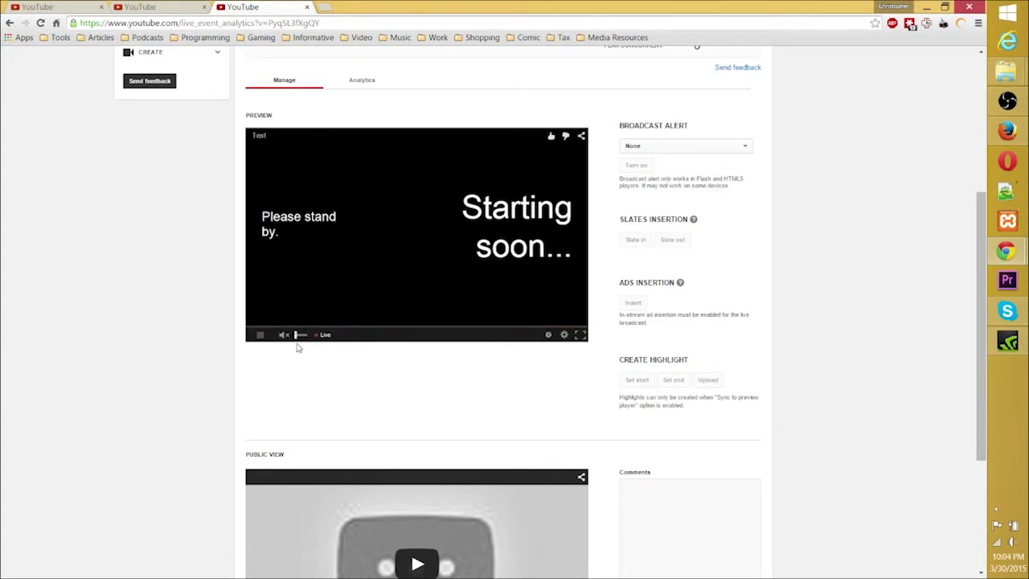
pyautogui.scroll(3, 335, 313)
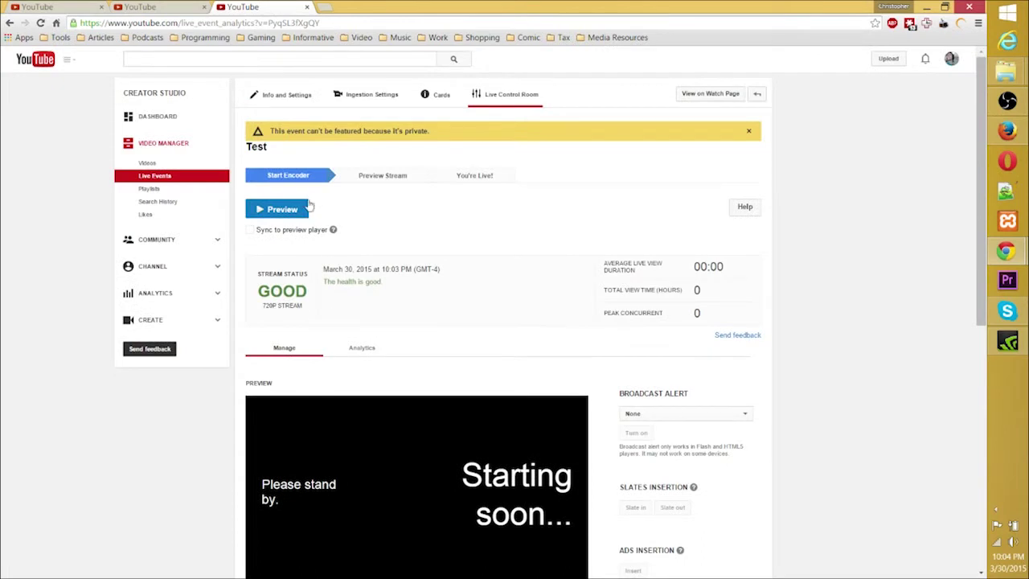
pyautogui.scroll(-3, 388, 246)
pyautogui.scroll(-2, 388, 246)
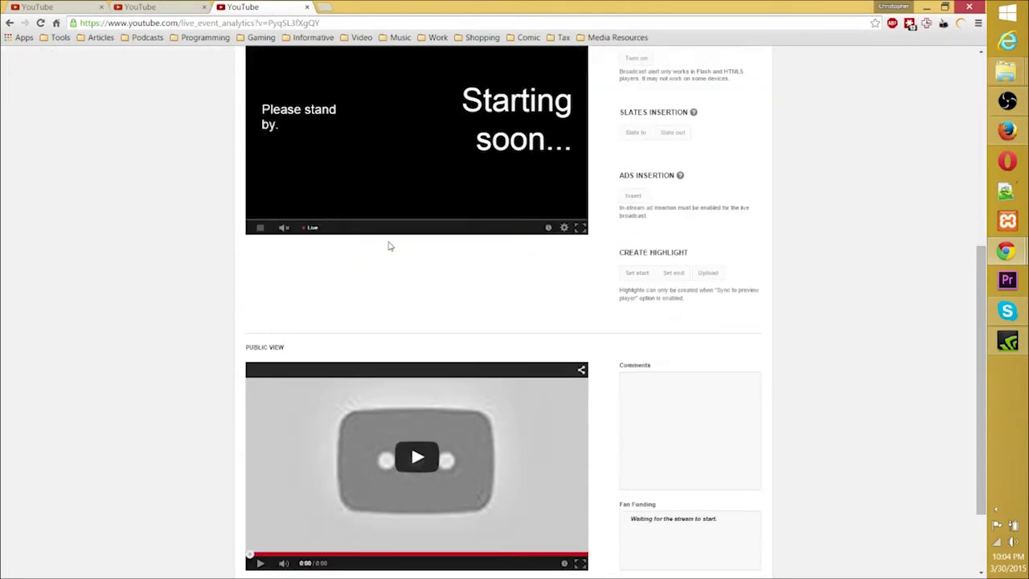
pyautogui.scroll(5, 388, 243)
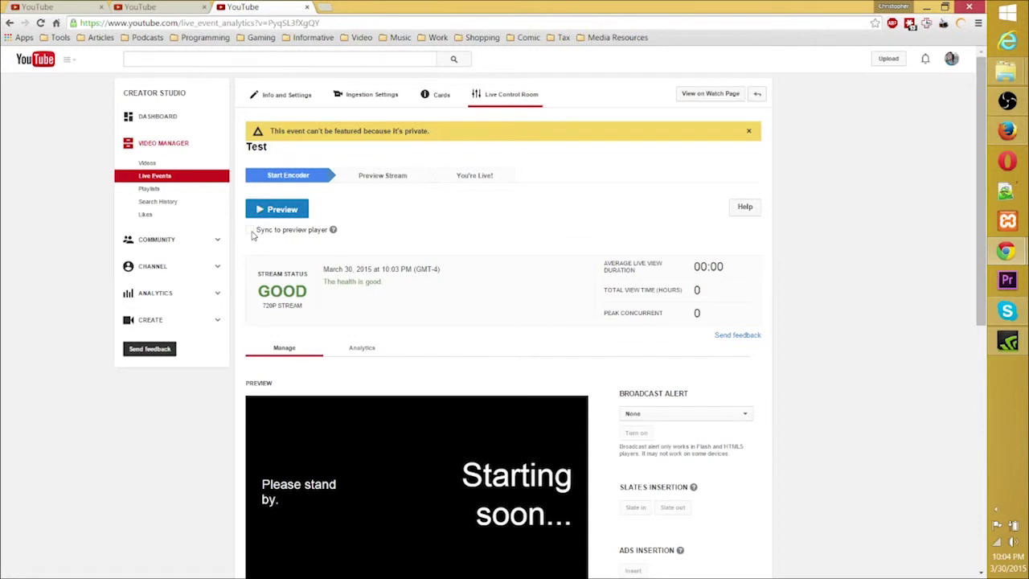
pyautogui.click(276, 209)
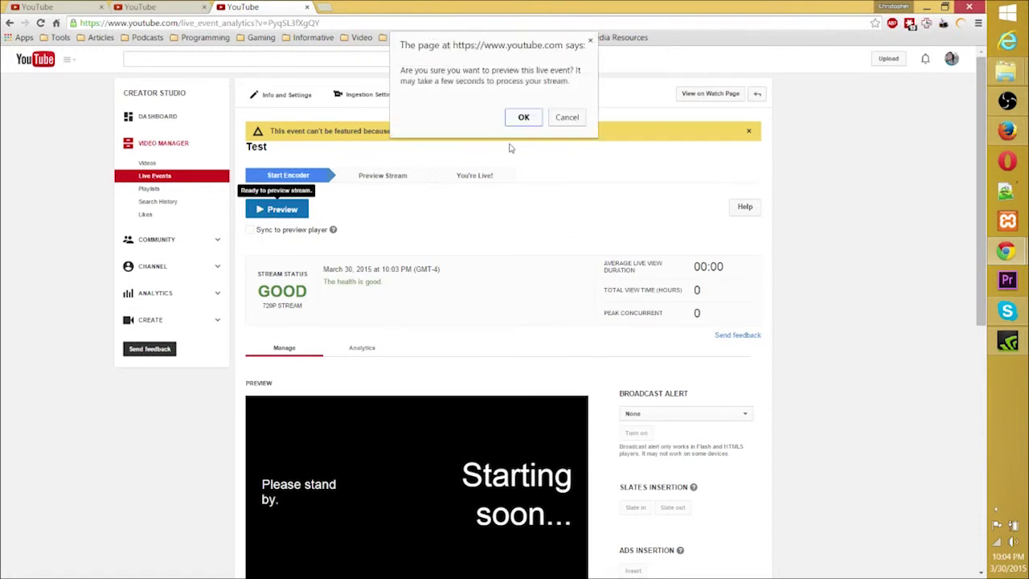
pyautogui.click(523, 117)
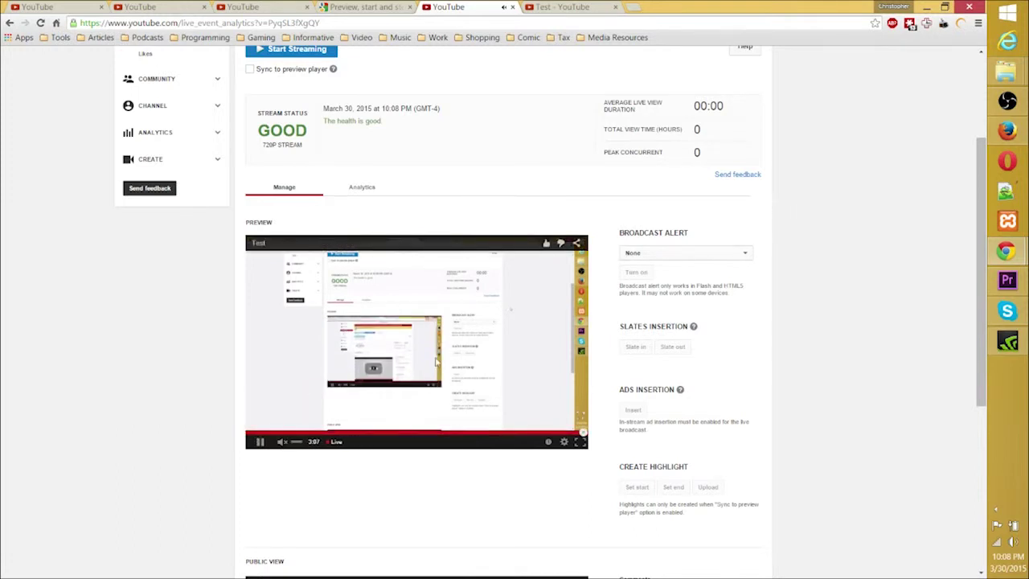
pyautogui.scroll(-4, 393, 207)
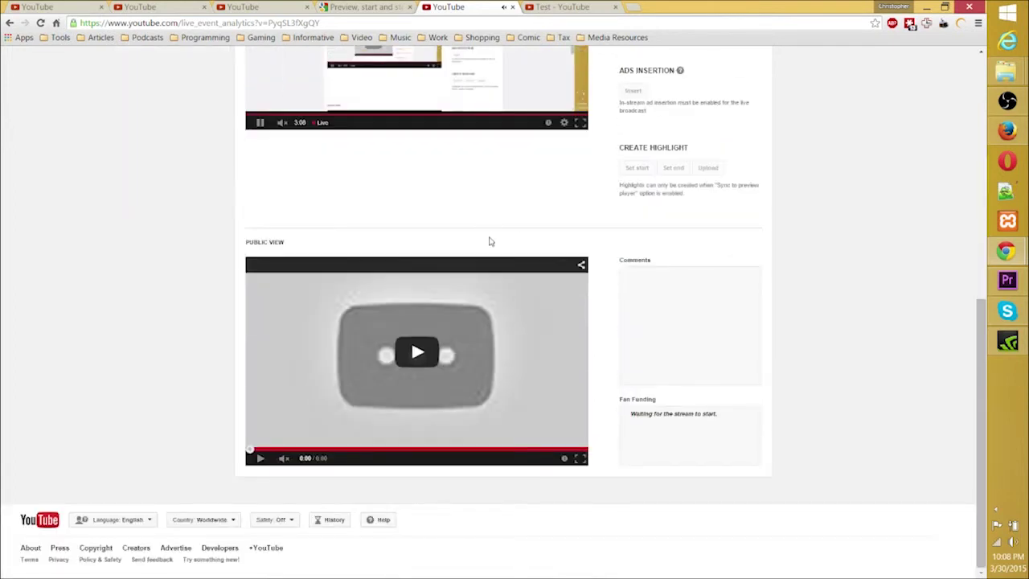
pyautogui.scroll(10, 489, 241)
pyautogui.scroll(-4, 149, 273)
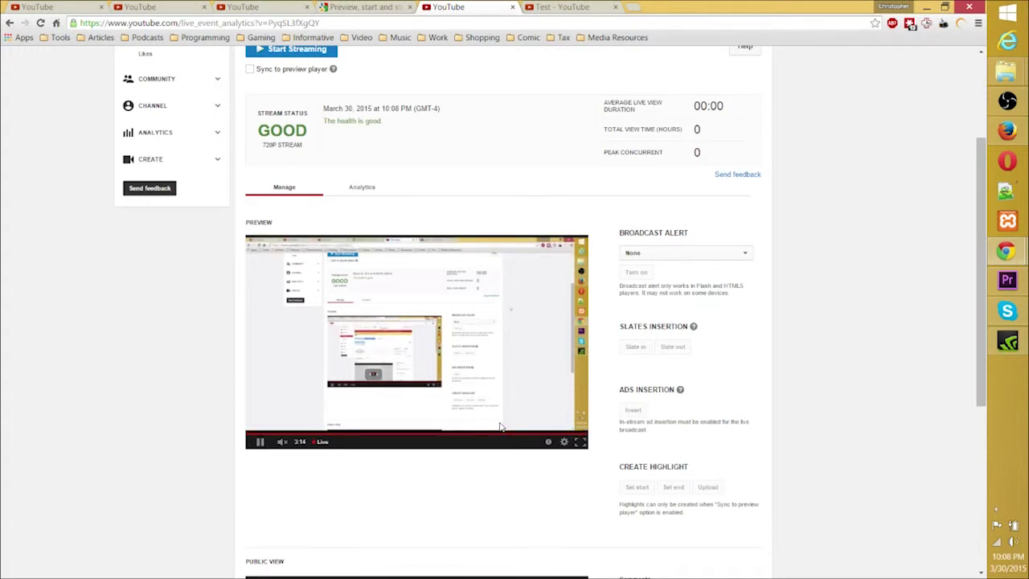
pyautogui.scroll(1, 499, 427)
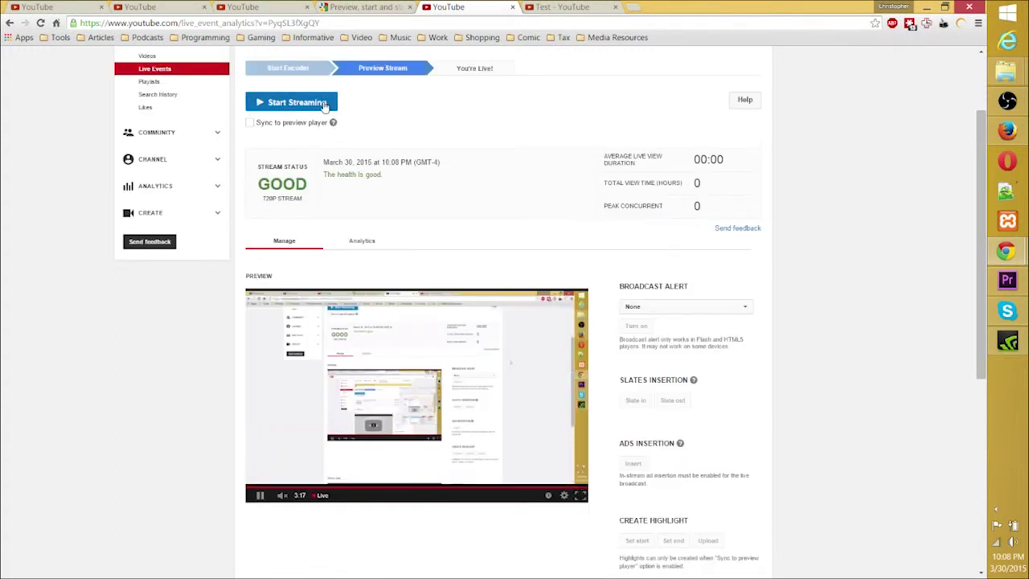
pyautogui.scroll(-3, 694, 329)
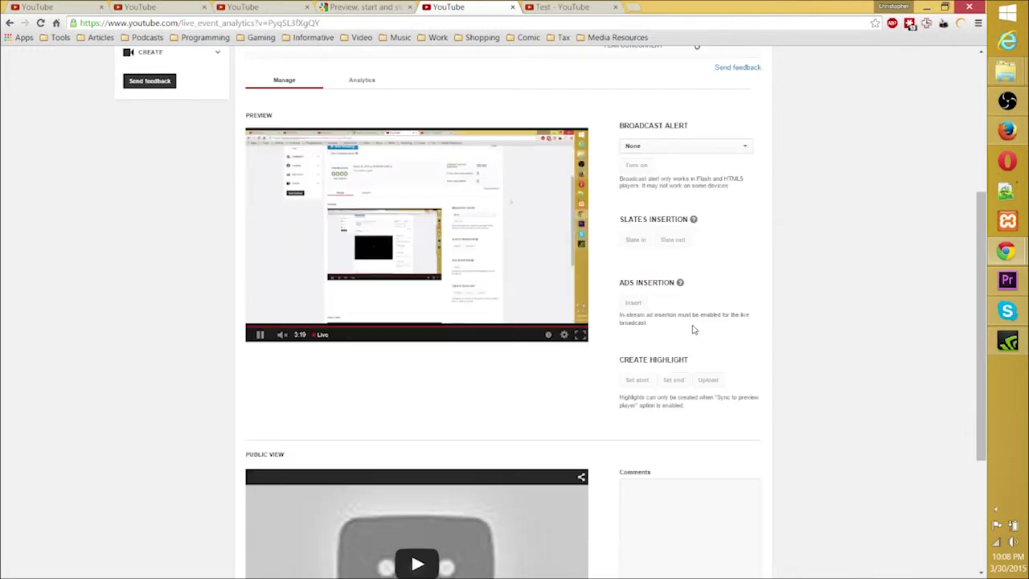
pyautogui.scroll(-3, 756, 455)
pyautogui.scroll(-1, 705, 437)
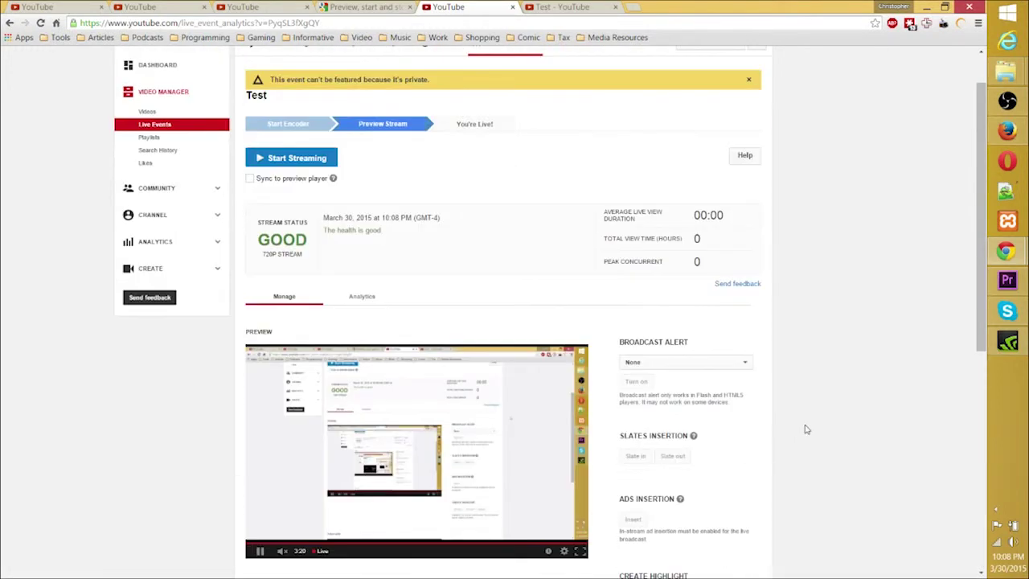
pyautogui.scroll(5, 804, 427)
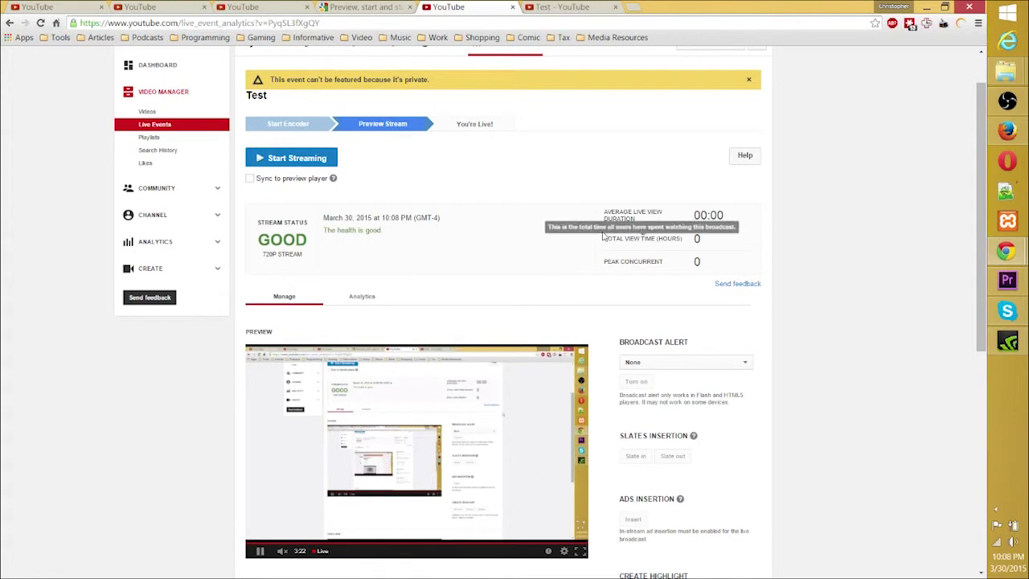
pyautogui.scroll(-1, 547, 201)
# - Start streaming the Test event, confirm going live, and check the running timer and GOOD health
pyautogui.click(277, 105)
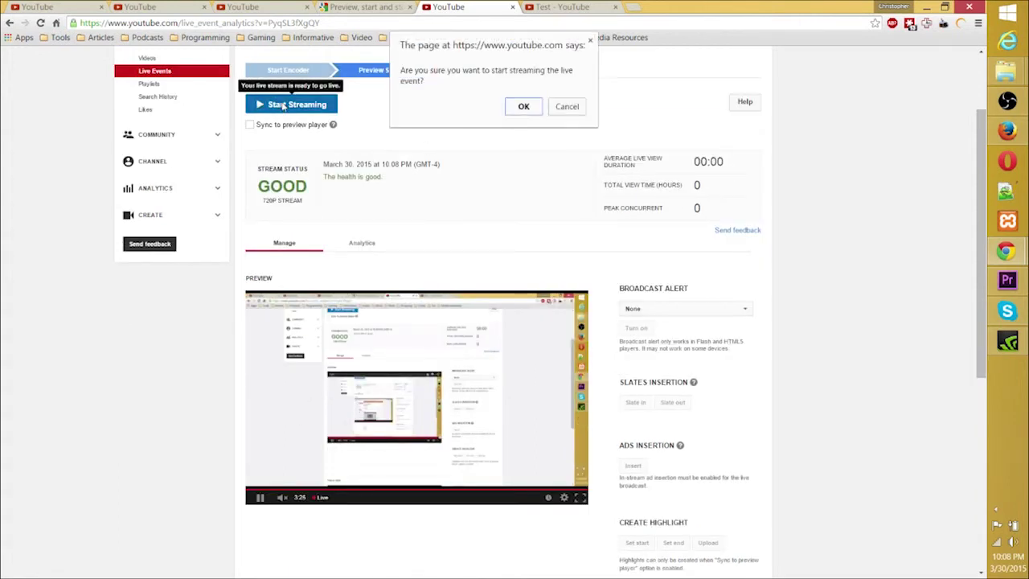
pyautogui.click(523, 107)
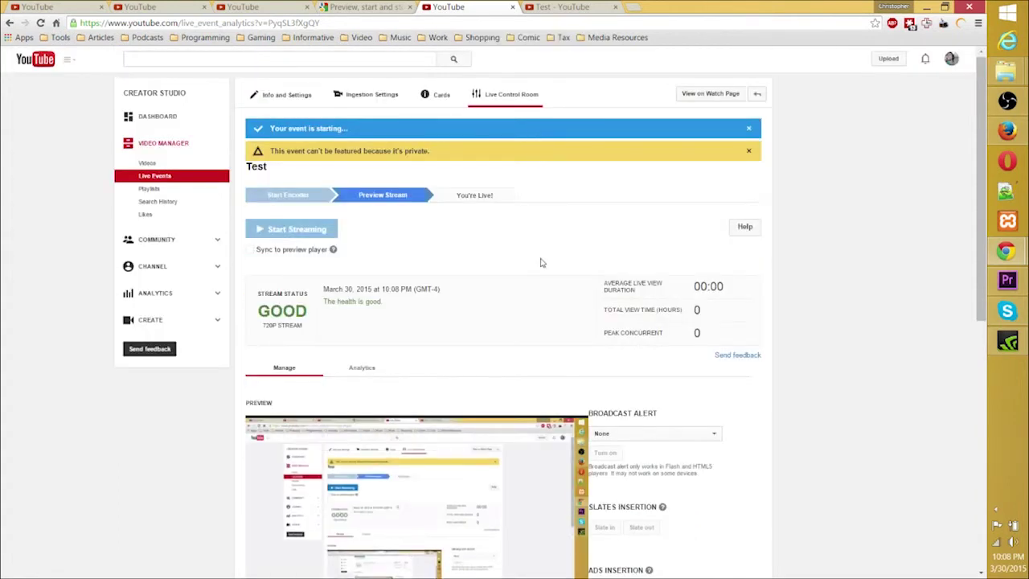
pyautogui.scroll(-1, 541, 263)
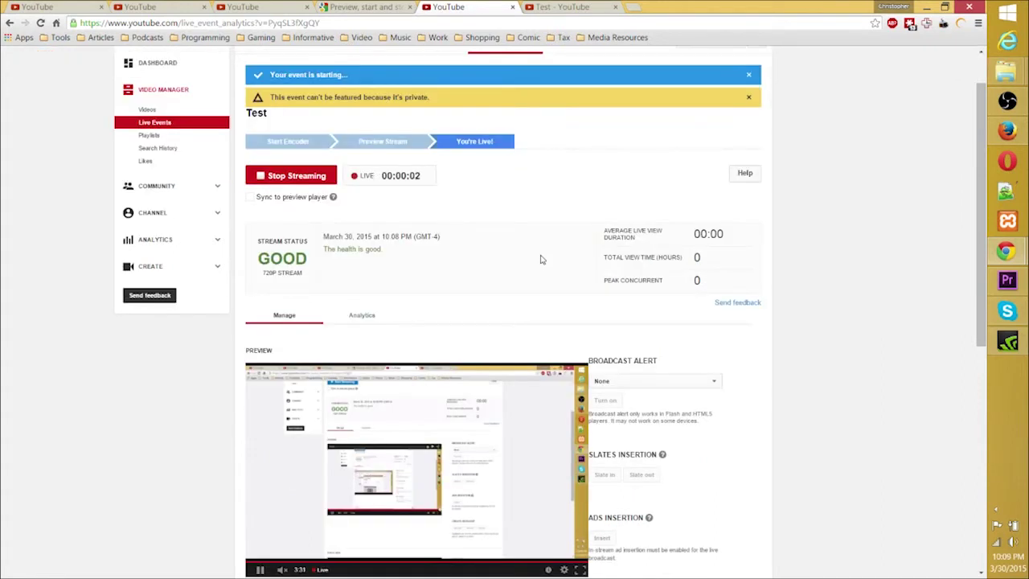
pyautogui.moveTo(351, 177); pyautogui.dragTo(424, 176)
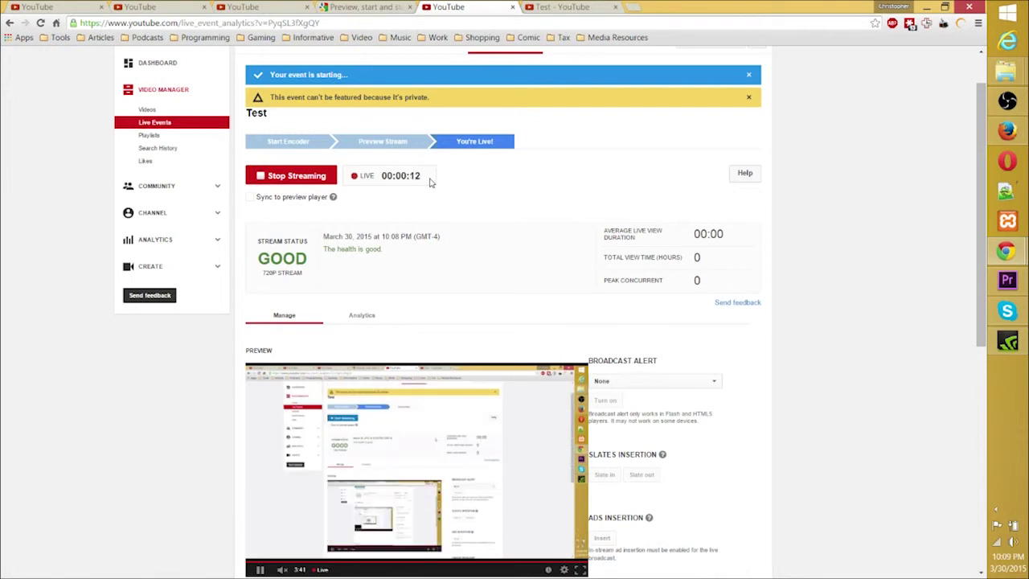
# - Play the live Test broadcast in the Public View player and pause the Preview player
pyautogui.scroll(-5, 430, 182)
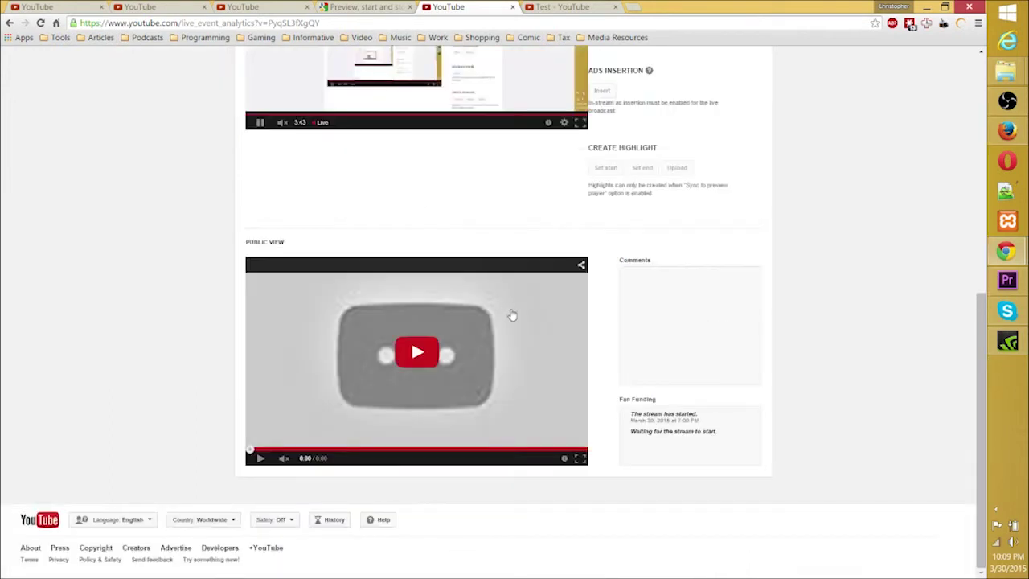
pyautogui.click(337, 391)
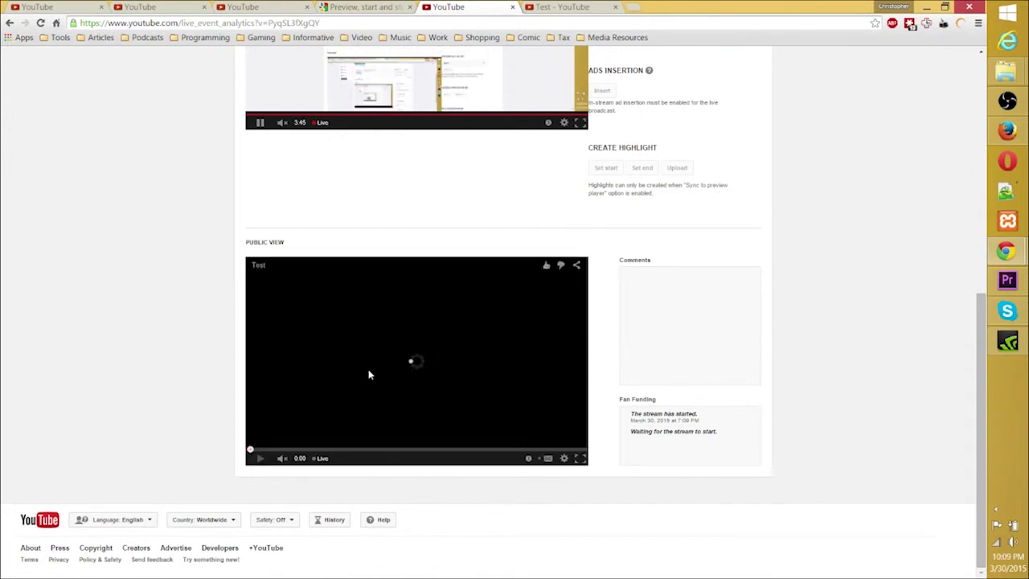
pyautogui.click(259, 122)
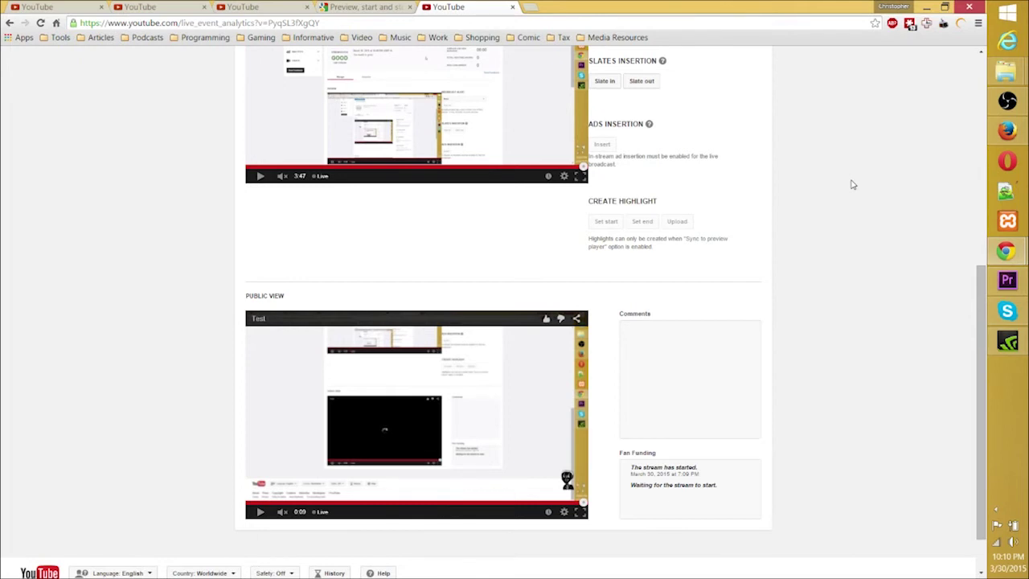
pyautogui.scroll(-1, 832, 219)
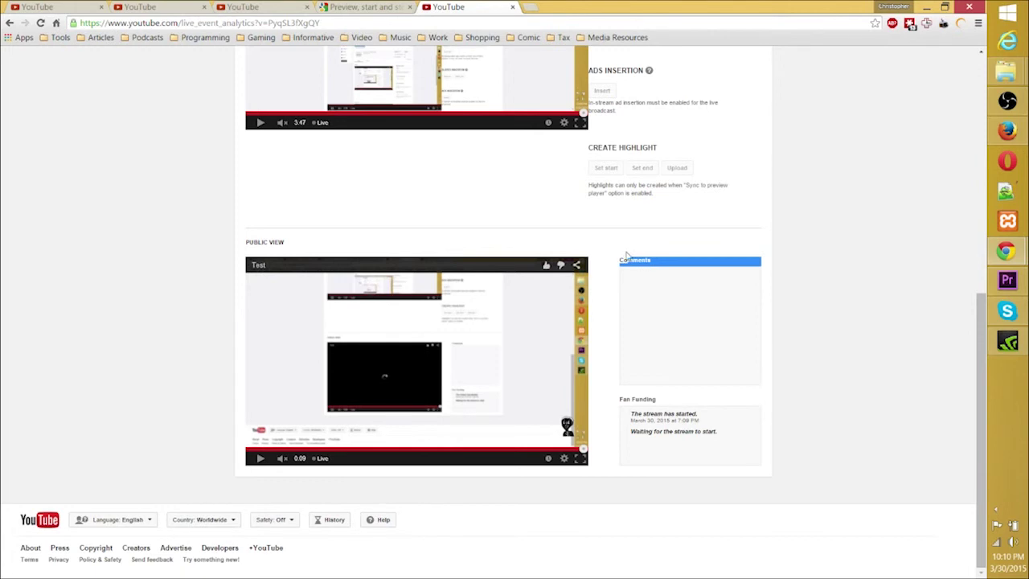
# - Copy the live Test video's URL from the Public View player's context menu
pyautogui.scroll(4, 707, 315)
pyautogui.scroll(-4, 718, 317)
pyautogui.rightClick(263, 266)
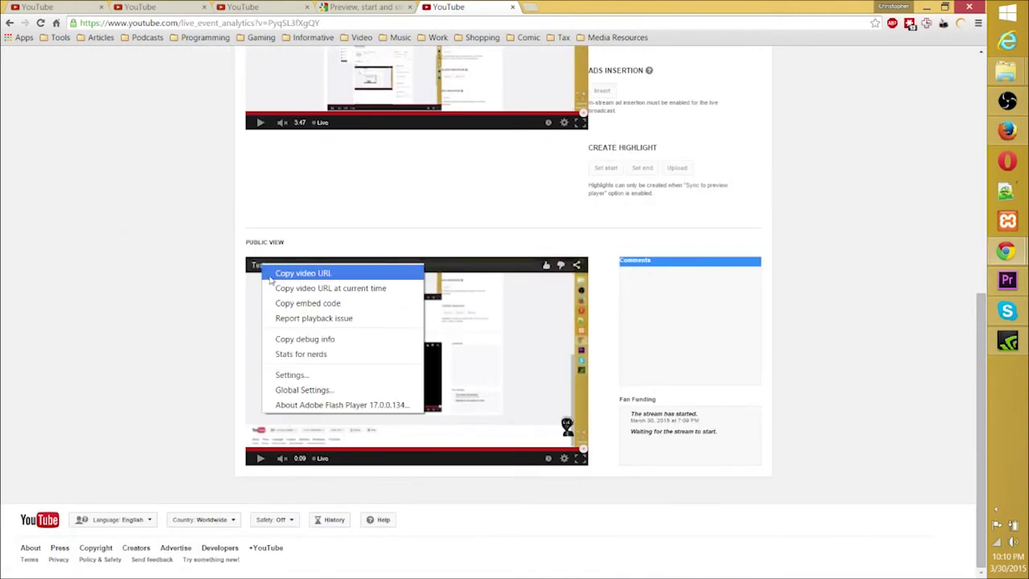
pyautogui.click(271, 273)
pyautogui.doubleClick(546, 13)
pyautogui.doubleClick(702, 17)
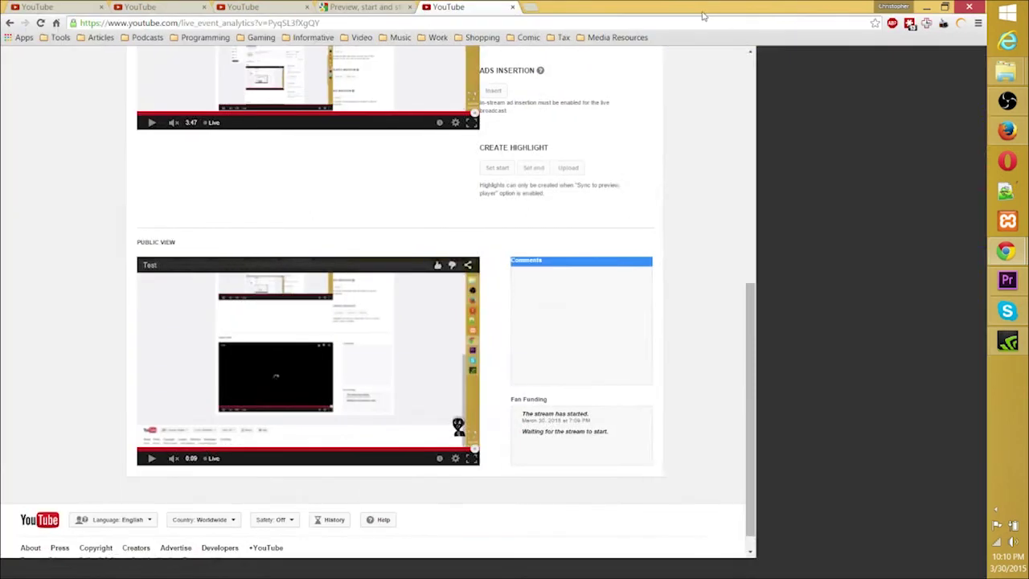